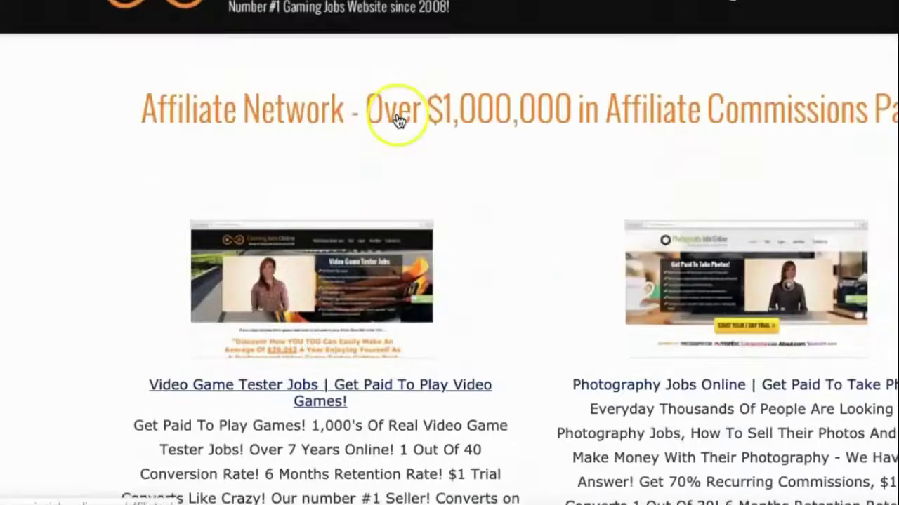
# - Review the affiliate network's offers and the monthly members and profit table on the Photography Jobs Online affiliate page
pyautogui.scroll(1, 396, 120)
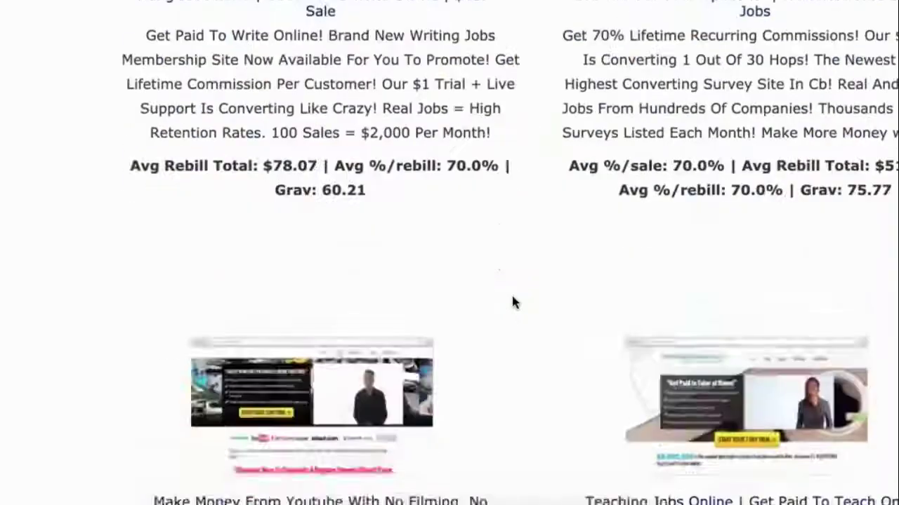
pyautogui.scroll(15, 511, 292)
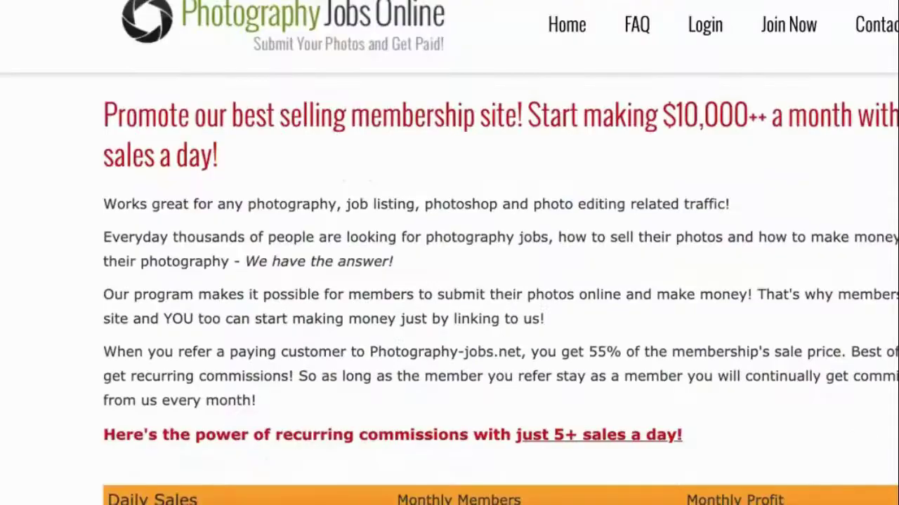
pyautogui.scroll(-6, 357, 220)
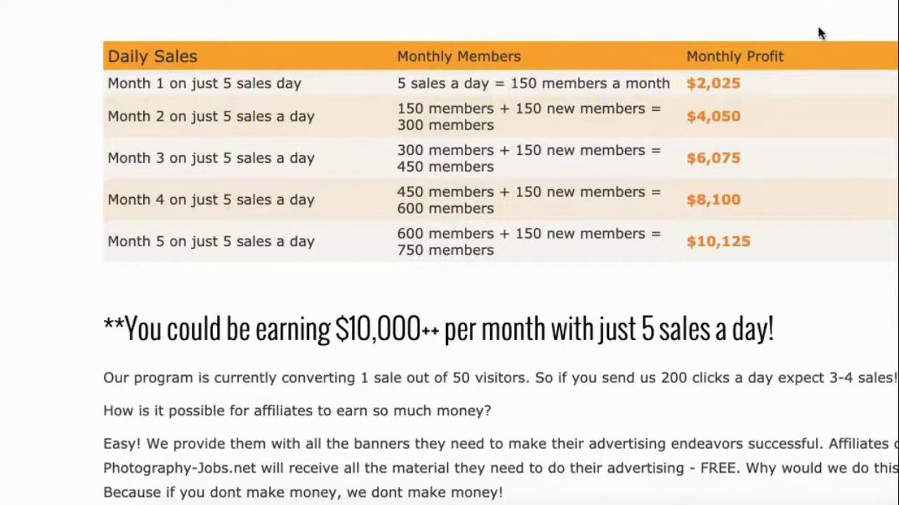
pyautogui.moveTo(512, 83); pyautogui.dragTo(669, 82)
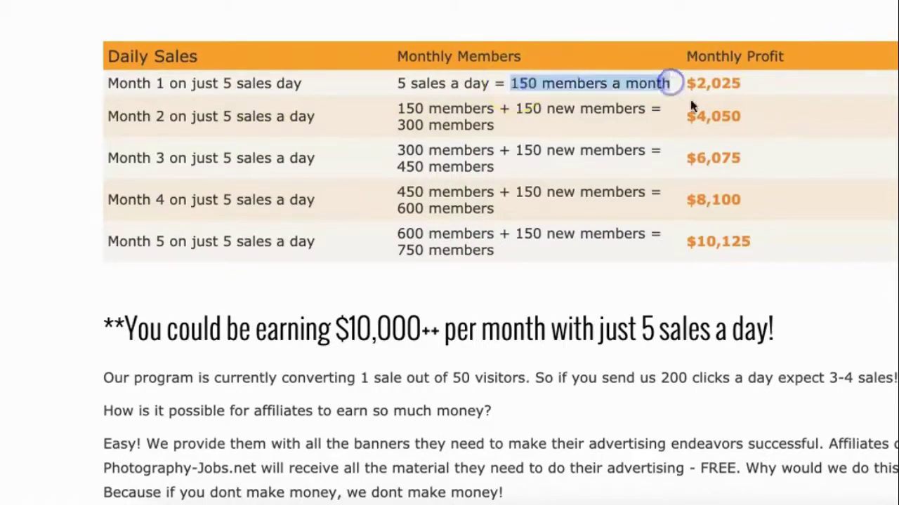
pyautogui.click(692, 111)
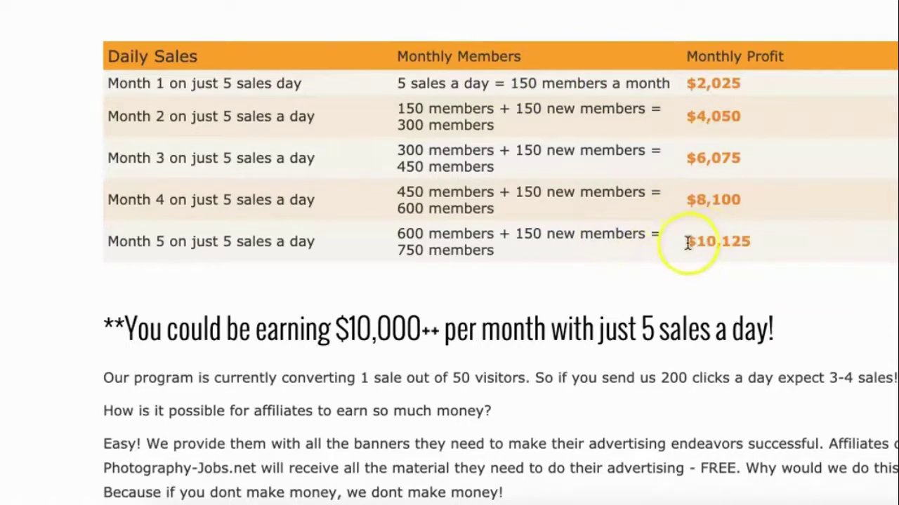
pyautogui.scroll(-5, 599, 146)
pyautogui.scroll(-4, 601, 146)
pyautogui.scroll(15, 601, 147)
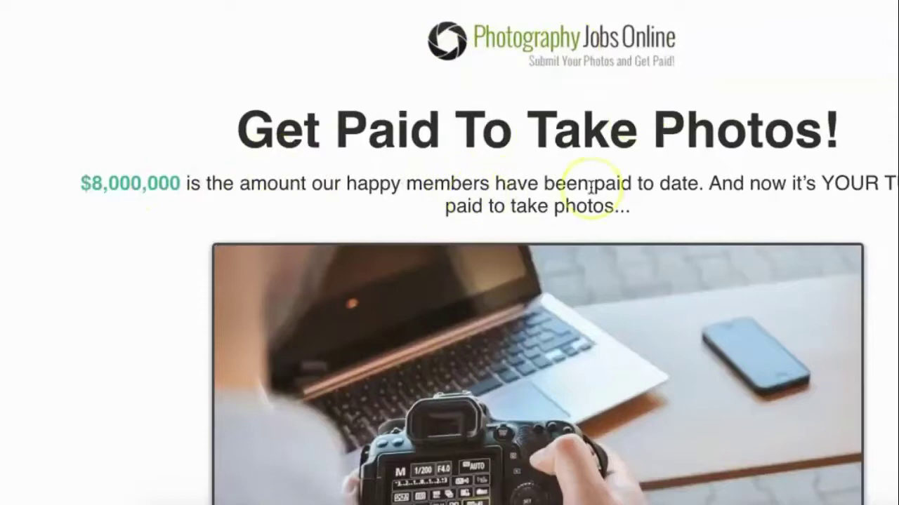
# - Open the Photography Jobs Online sales page and compare it with the "Get Paid To Take Photos!" landing page
pyautogui.scroll(-6, 811, 149)
pyautogui.click(567, 253)
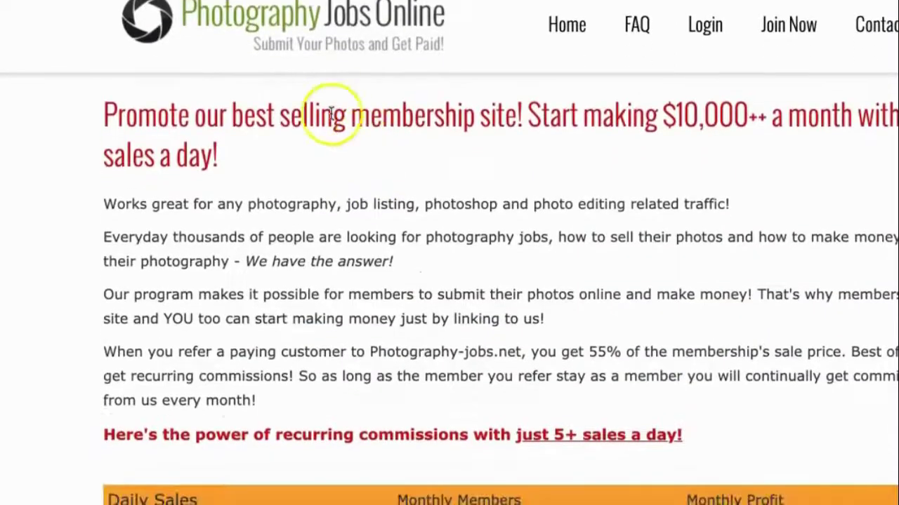
pyautogui.click(316, 21)
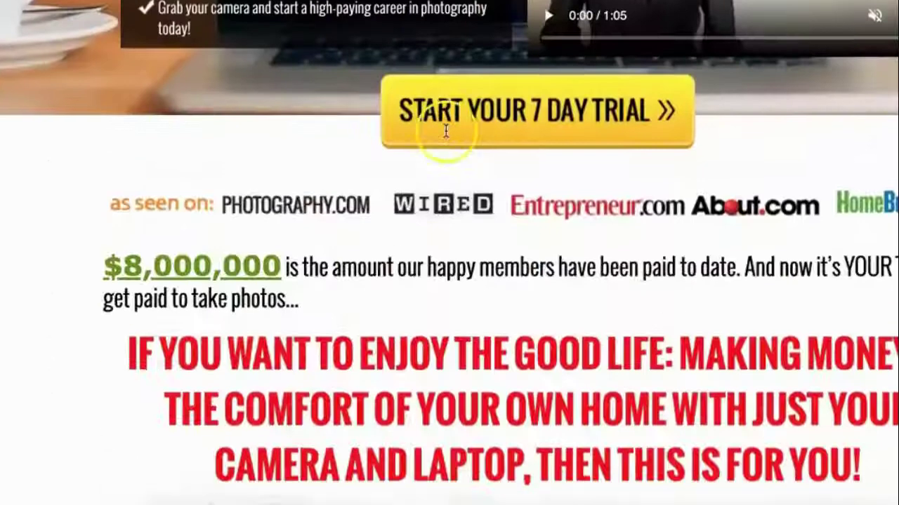
pyautogui.scroll(-2, 445, 134)
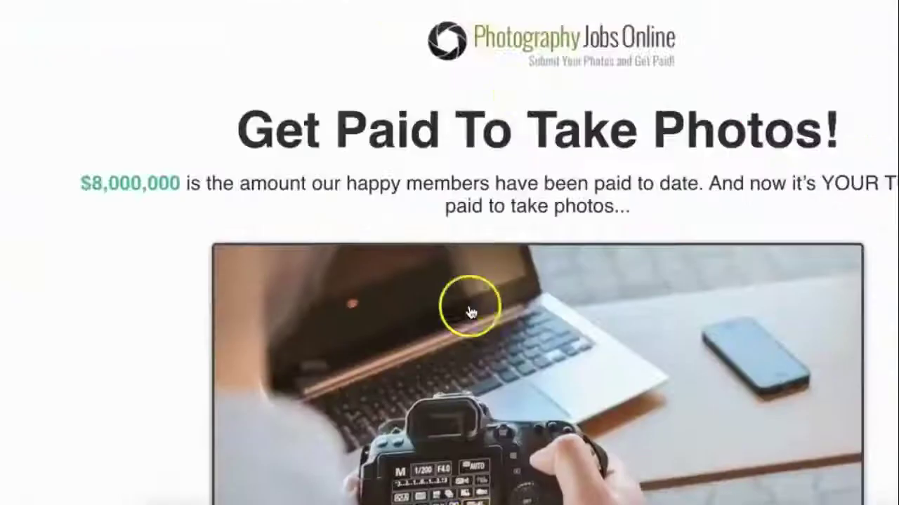
pyautogui.scroll(-4, 470, 312)
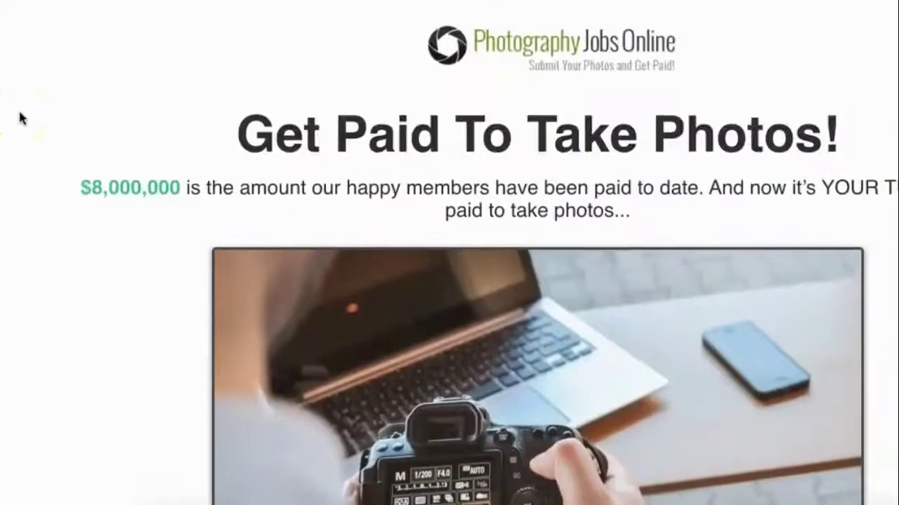
# - Examine the landing page's instant-access call to action and Facebook disclaimer, checking them against the Photography Jobs Online sales page
pyautogui.scroll(-10, 21, 119)
pyautogui.scroll(-1, 21, 118)
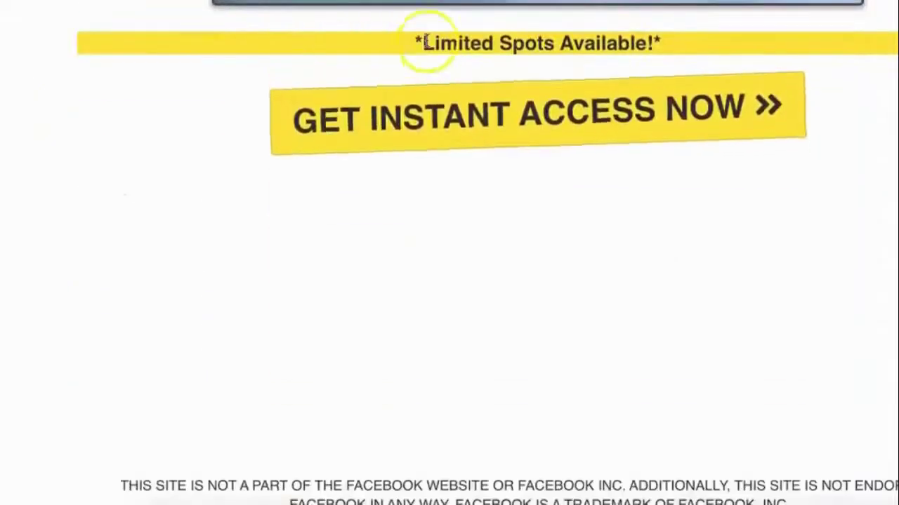
pyautogui.scroll(1, 497, 12)
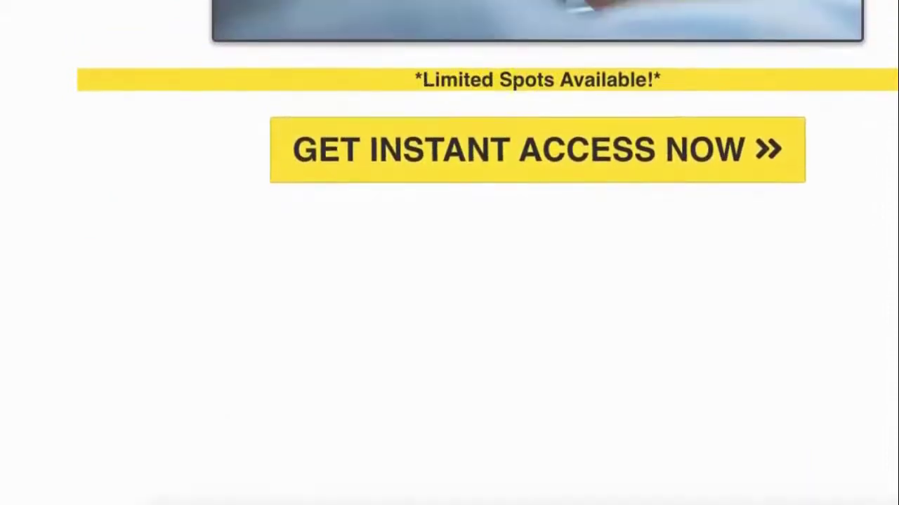
pyautogui.scroll(15, 529, 10)
pyautogui.scroll(4, 539, 63)
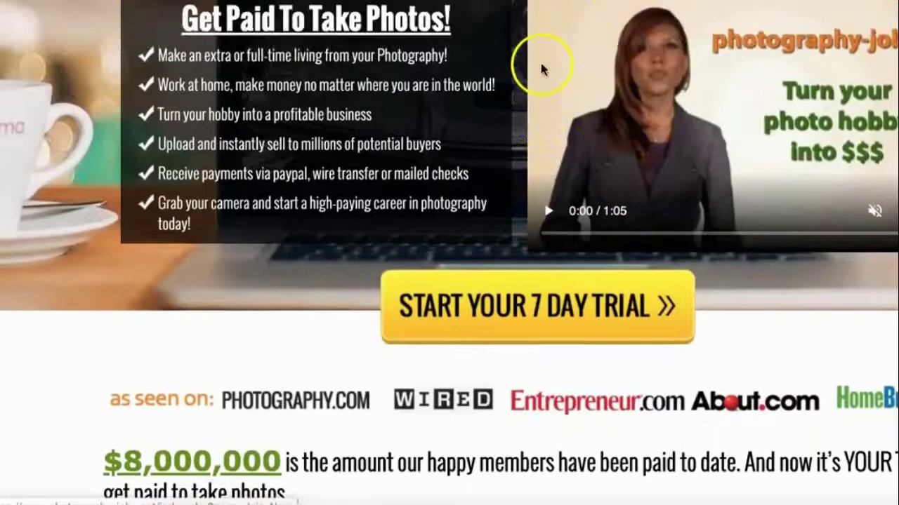
pyautogui.scroll(-3, 372, 287)
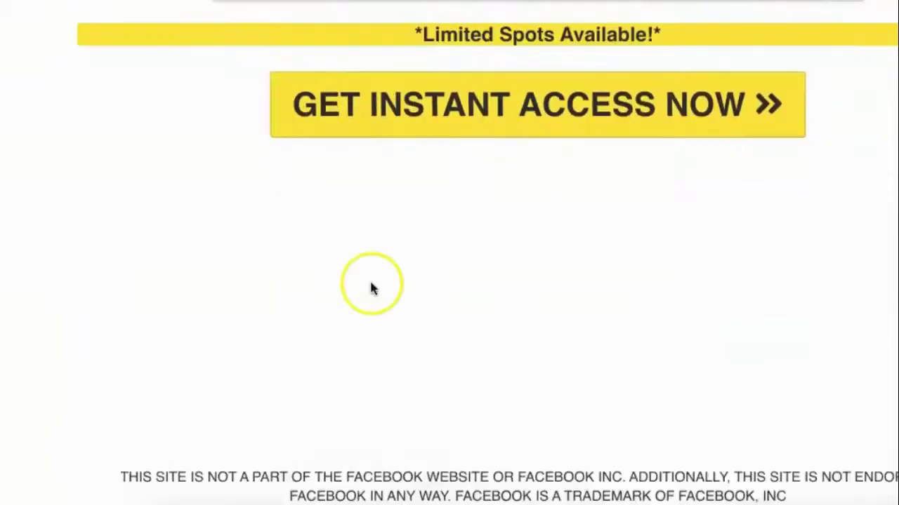
pyautogui.scroll(-1, 372, 288)
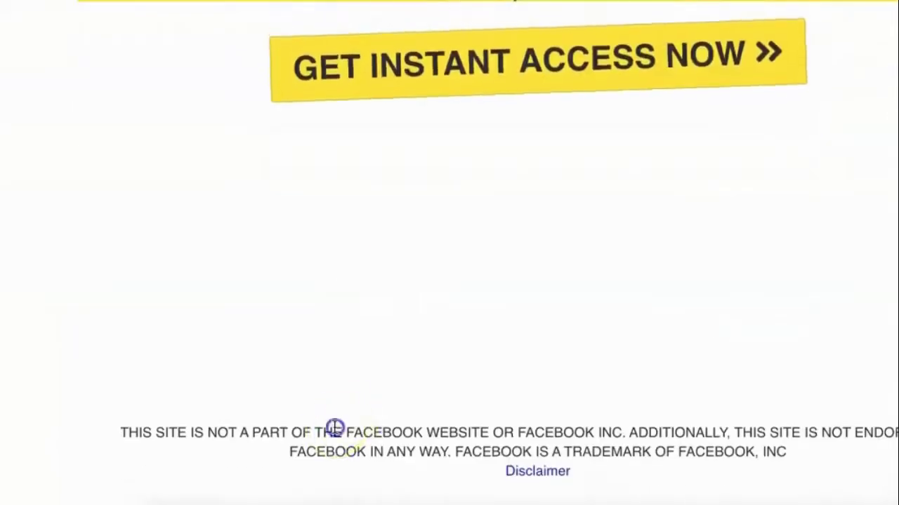
pyautogui.click(329, 359)
pyautogui.click(330, 432)
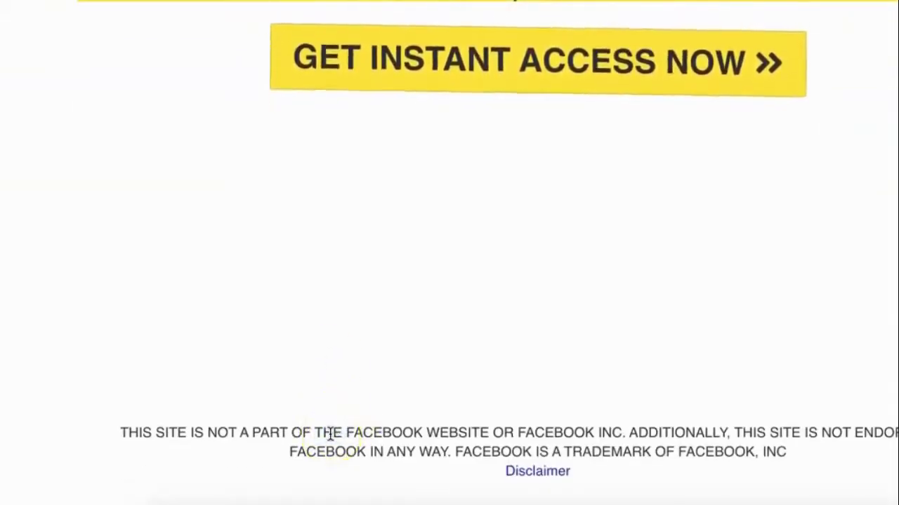
pyautogui.click(244, 432)
pyautogui.scroll(15, 487, 297)
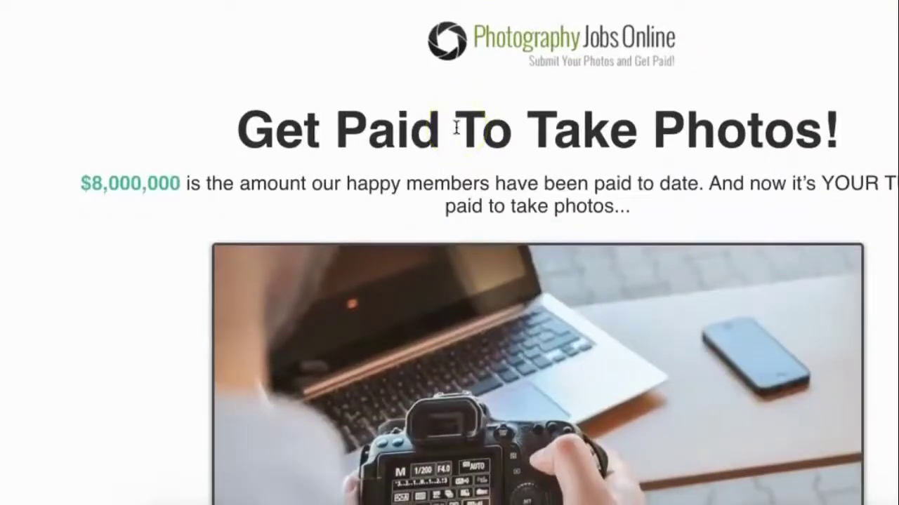
pyautogui.click(556, 30)
pyautogui.click(180, 146)
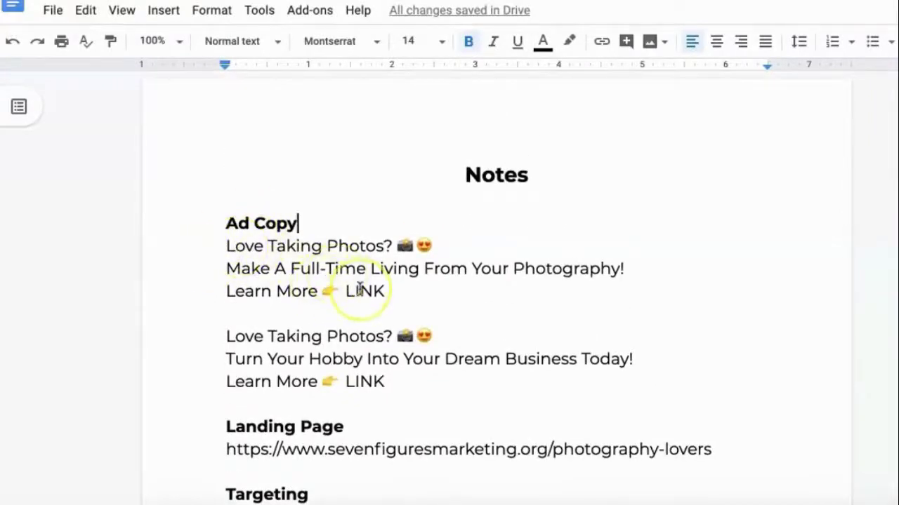
pyautogui.tripleClick(373, 439)
pyautogui.hotkey('ctrl', 'c')
pyautogui.doubleClick(371, 289)
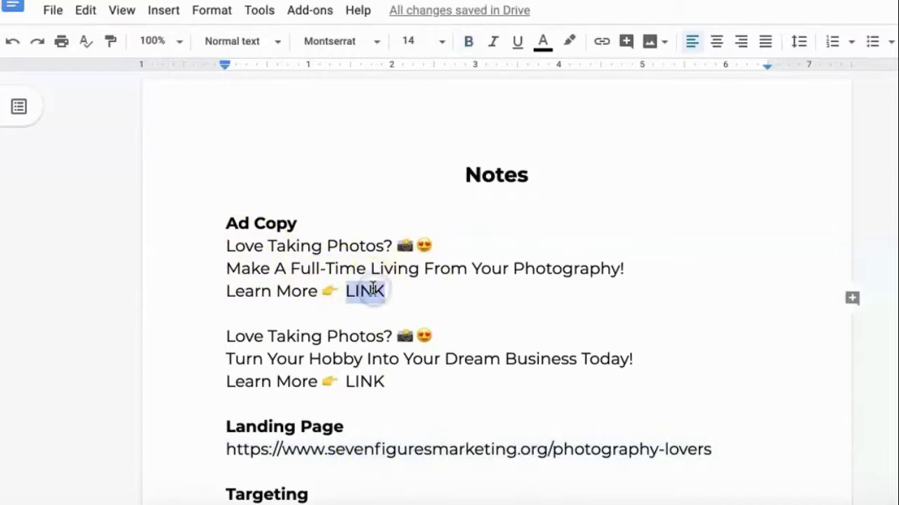
pyautogui.hotkey('ctrl', 'v')
pyautogui.press('BackSpace')
# - Replace the LINK placeholder in the second ad copy with the same landing page URL
pyautogui.doubleClick(365, 404)
pyautogui.hotkey('ctrl', 'v')
pyautogui.press('BackSpace')
pyautogui.scroll(-3, 470, 311)
pyautogui.scroll(2, 470, 311)
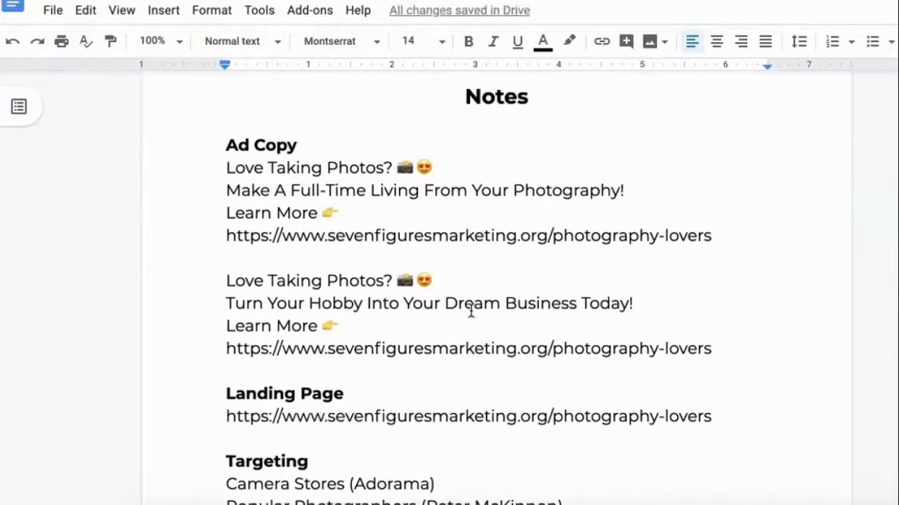
pyautogui.scroll(-3, 470, 311)
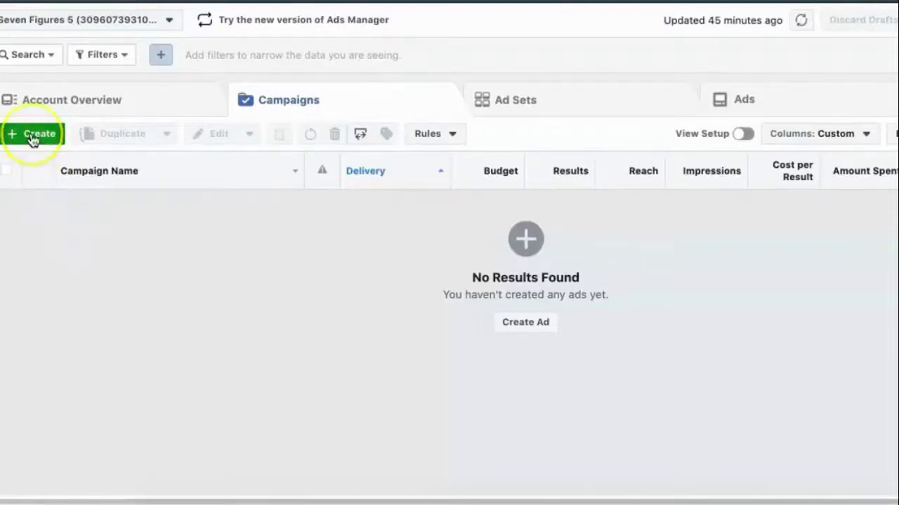
# - In Facebook Ads Manager, start a new campaign named "Photography" with Campaign Budget Optimization turned off
pyautogui.click(31, 135)
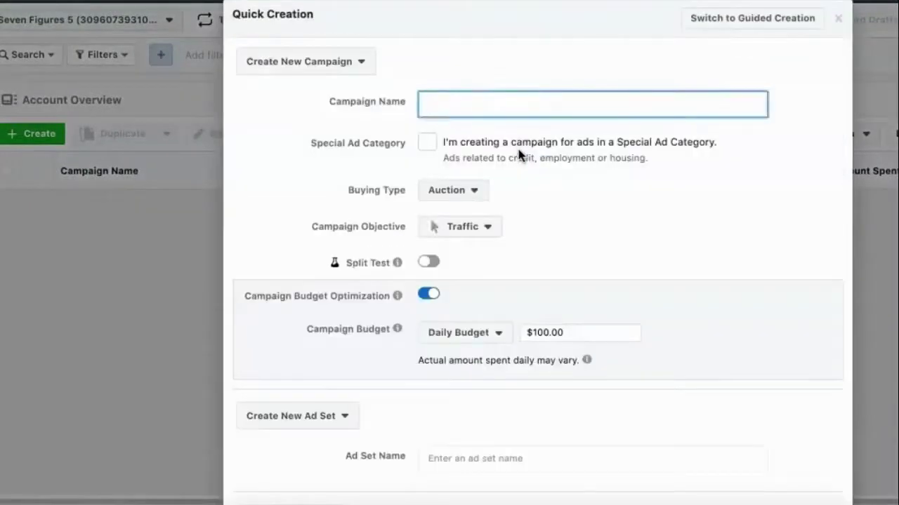
pyautogui.click(342, 114)
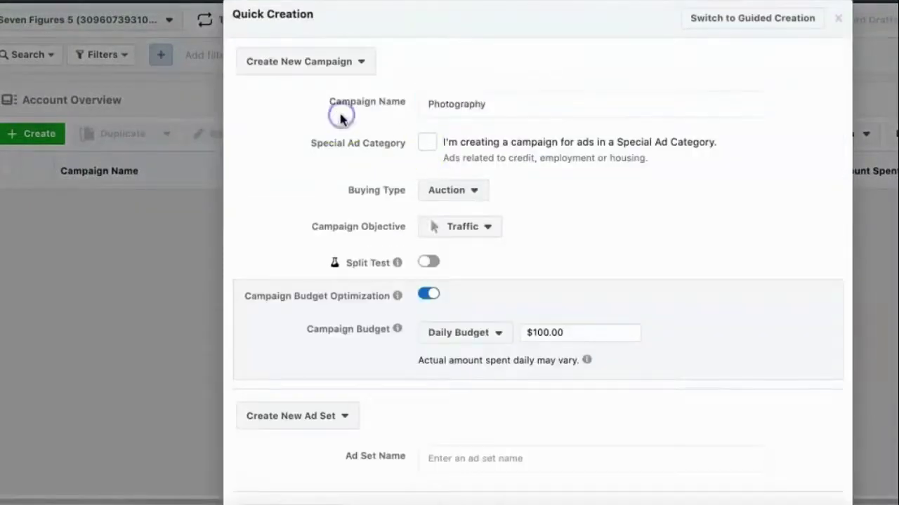
pyautogui.scroll(-2, 434, 241)
pyautogui.click(428, 226)
# - Name the new ad set "adset" and the new ad "ad", and save the campaign as a draft
pyautogui.click(463, 322)
pyautogui.write('adset')
pyautogui.click(462, 424)
pyautogui.write('ad')
pyautogui.scroll(-1, 455, 376)
pyautogui.click(763, 465)
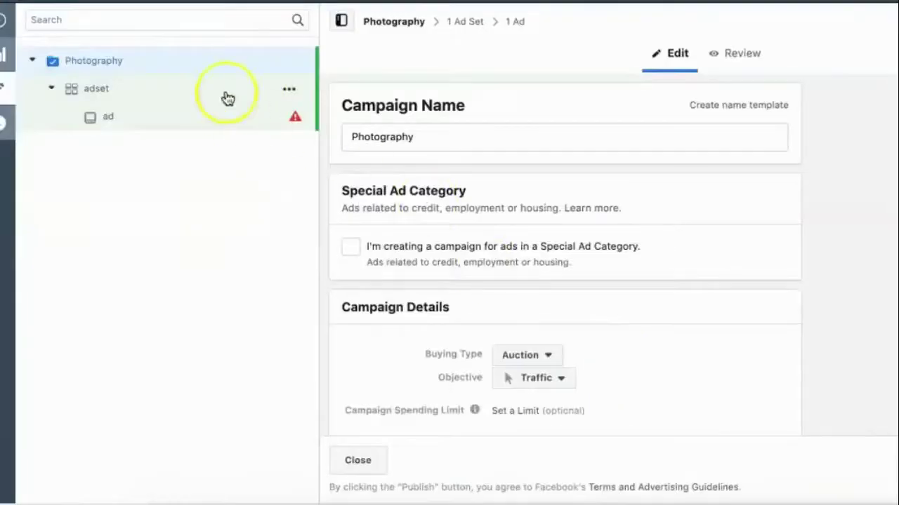
# - Set the daily budget of the ad set in the Photography campaign to $5.00
pyautogui.click(128, 90)
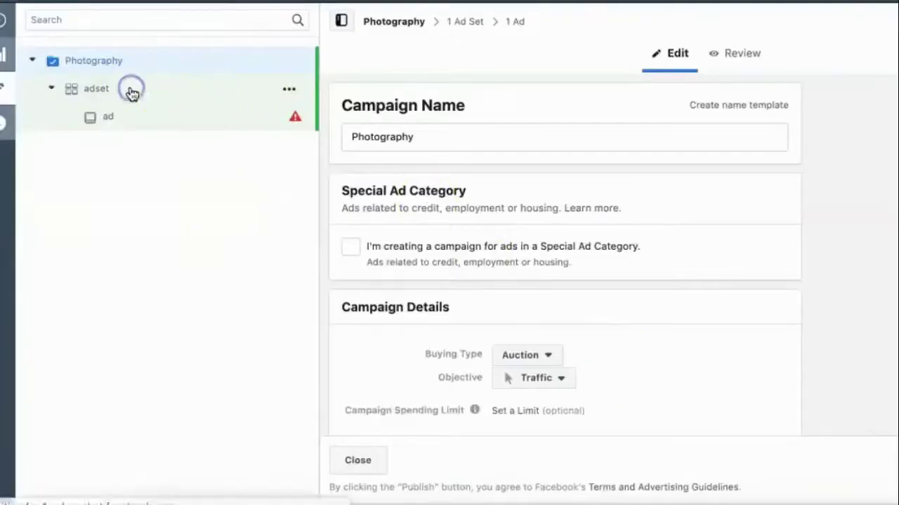
pyautogui.scroll(-2, 504, 217)
pyautogui.scroll(-4, 504, 217)
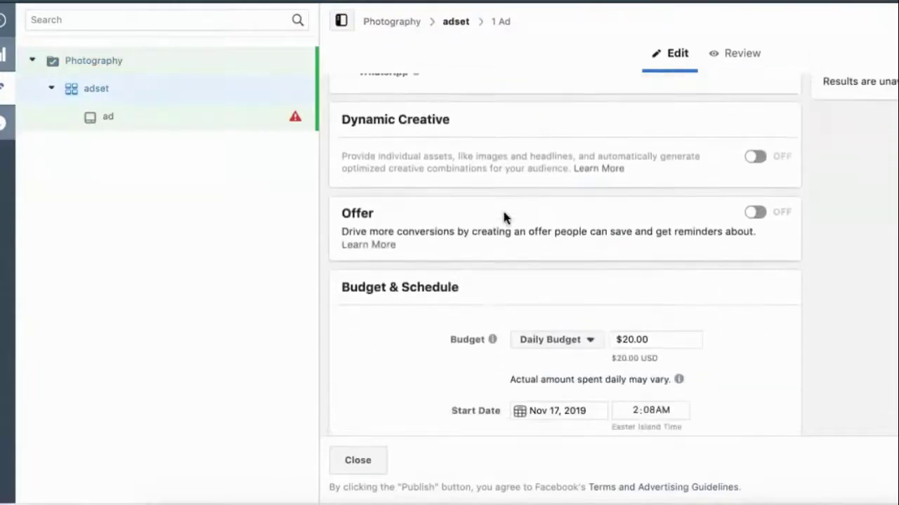
pyautogui.click(652, 236)
pyautogui.write('5')
pyautogui.click(608, 202)
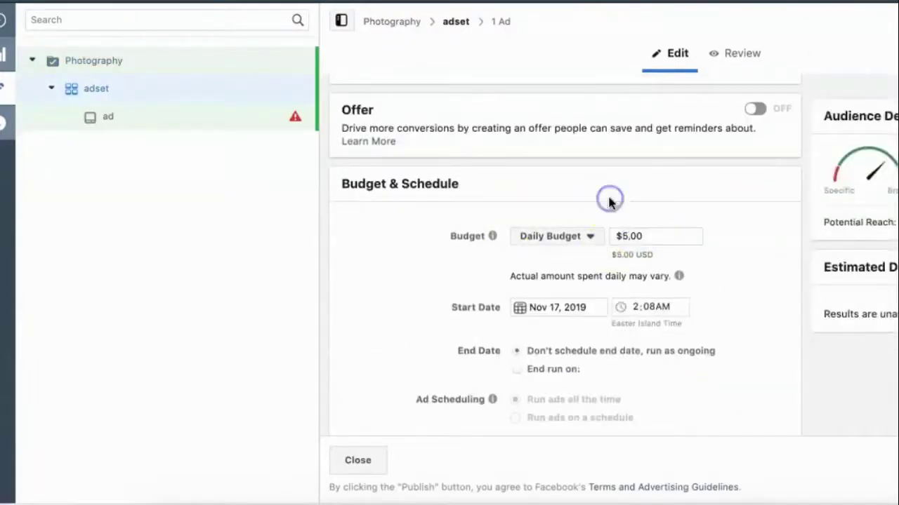
# - Open Audience Insights, and set the ad set's audience language to English (All)
pyautogui.scroll(-6, 445, 277)
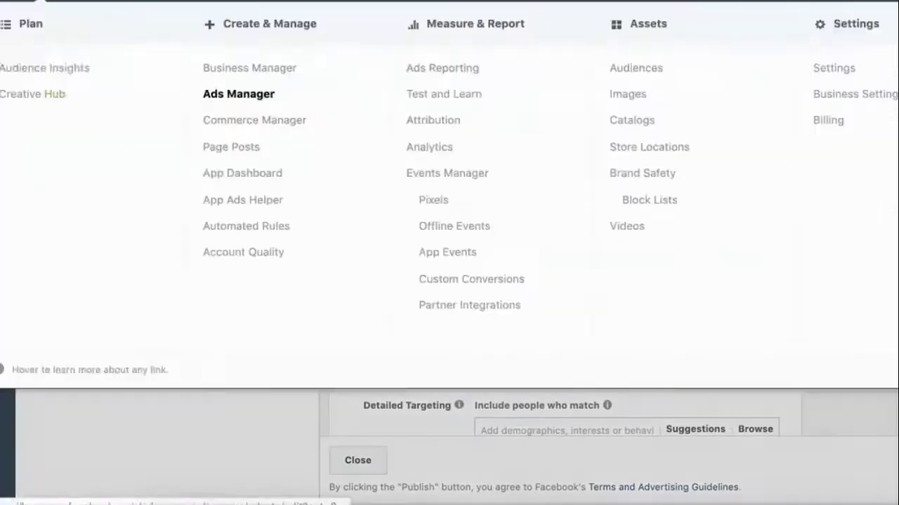
pyautogui.click(60, 66)
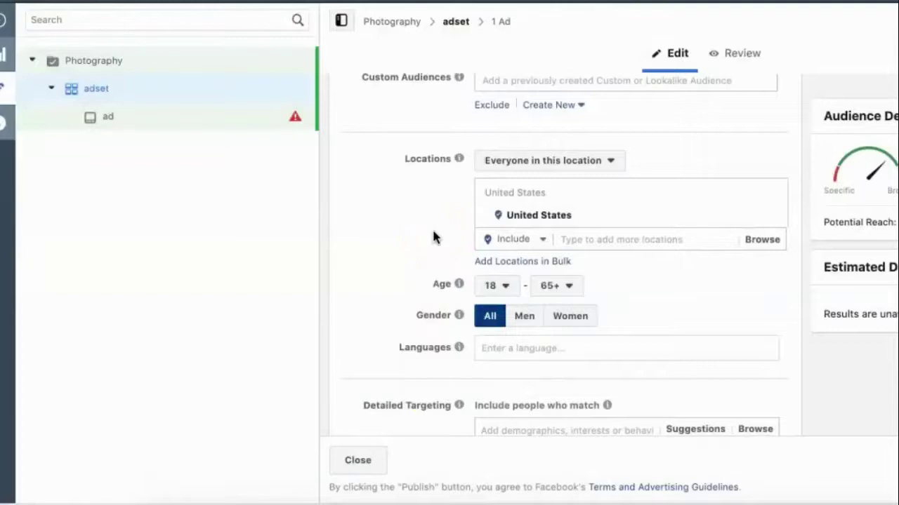
pyautogui.scroll(-2, 433, 239)
pyautogui.click(491, 265)
pyautogui.write('english')
pyautogui.press('Return')
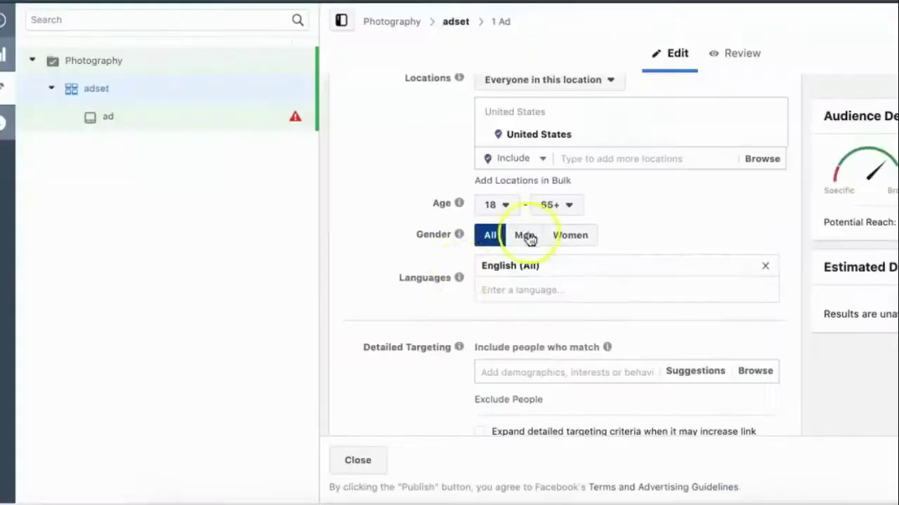
# - Copy the camera store name Adorama from the Notes document and add it as a detailed targeting interest of the ad set
pyautogui.scroll(-2, 525, 234)
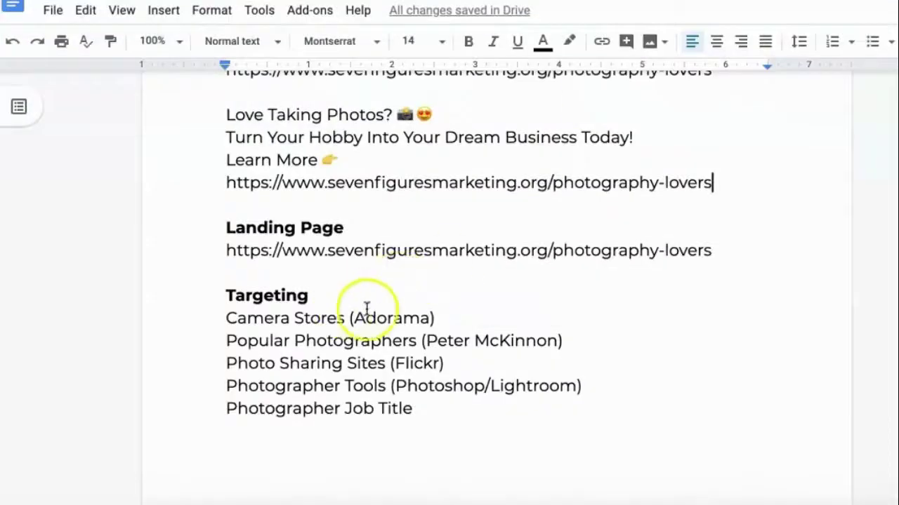
pyautogui.doubleClick(387, 317)
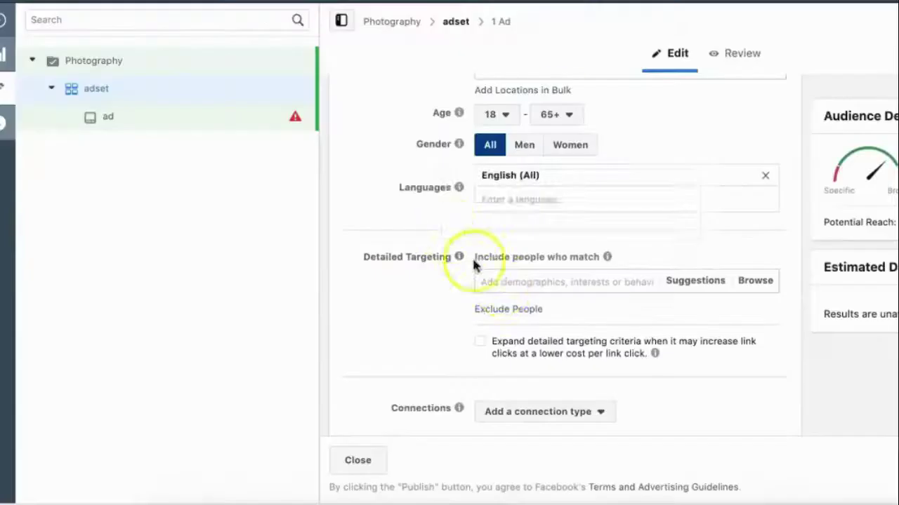
pyautogui.click(501, 281)
pyautogui.hotkey('ctrl', 'v')
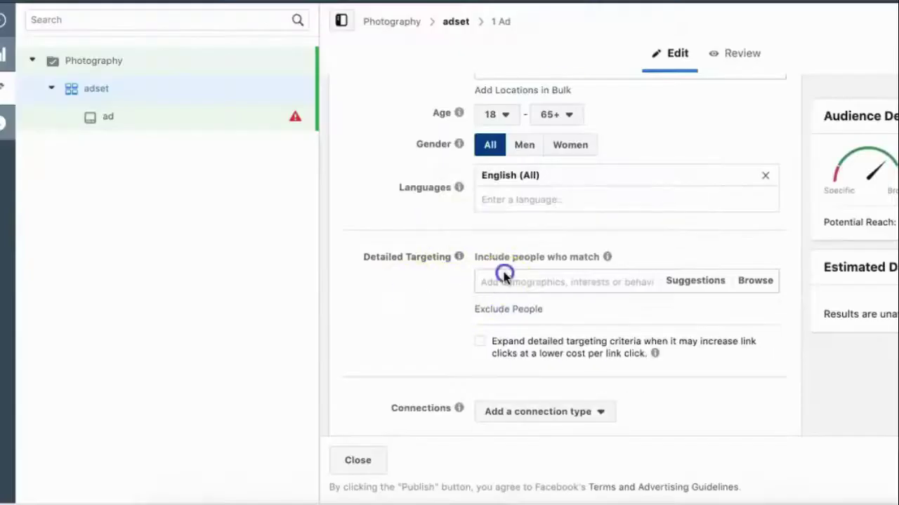
pyautogui.hotkey('ctrl', 'v')
pyautogui.press('Return')
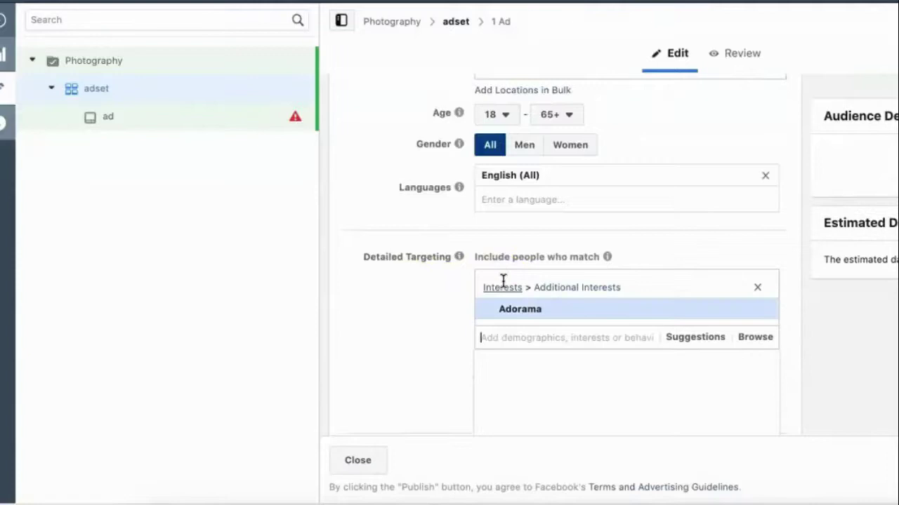
pyautogui.scroll(-2, 441, 303)
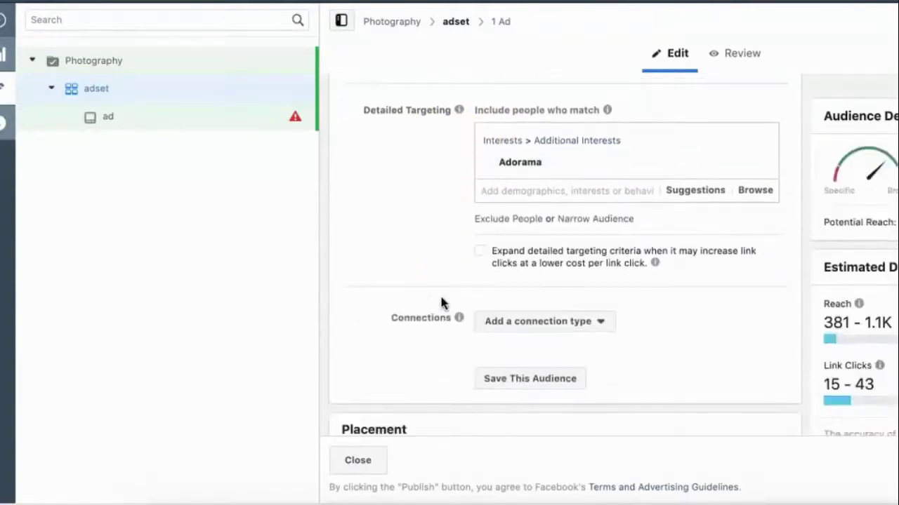
# - Examine the suggested interests related to Adorama in the ad set's detailed targeting
pyautogui.click(678, 190)
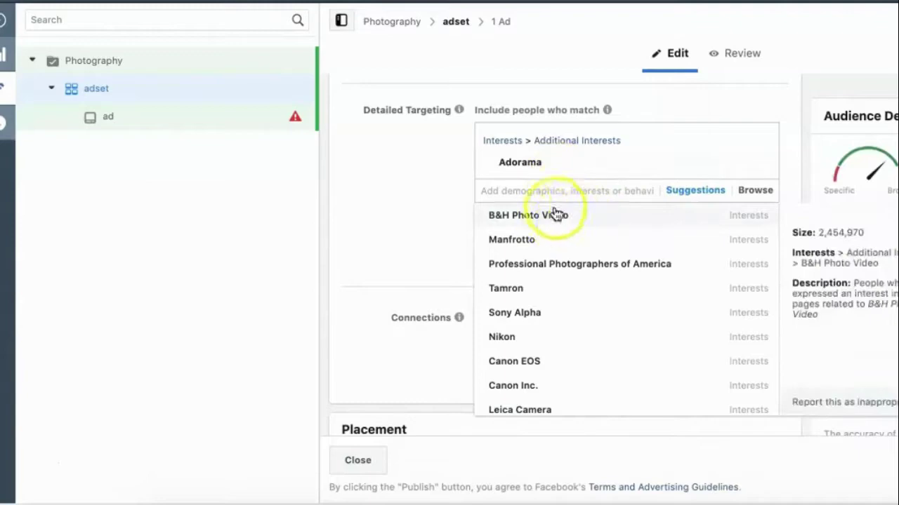
pyautogui.click(444, 190)
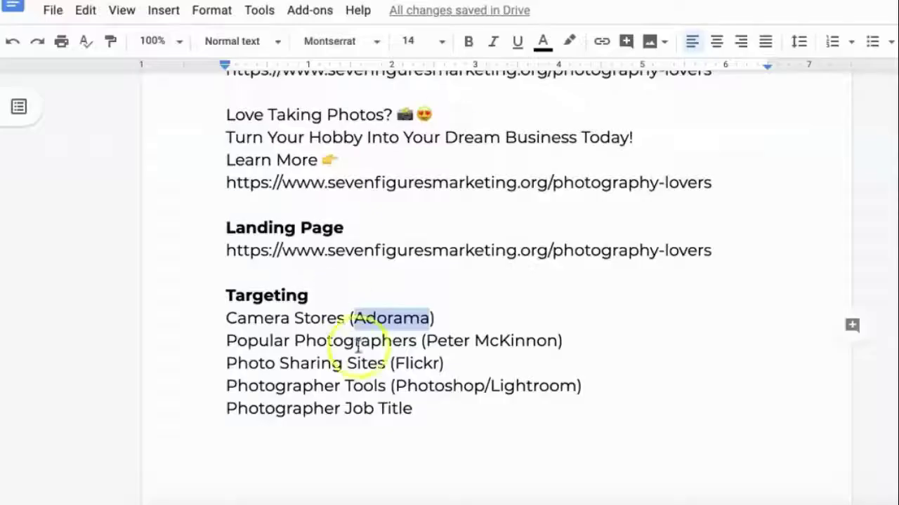
pyautogui.click(357, 344)
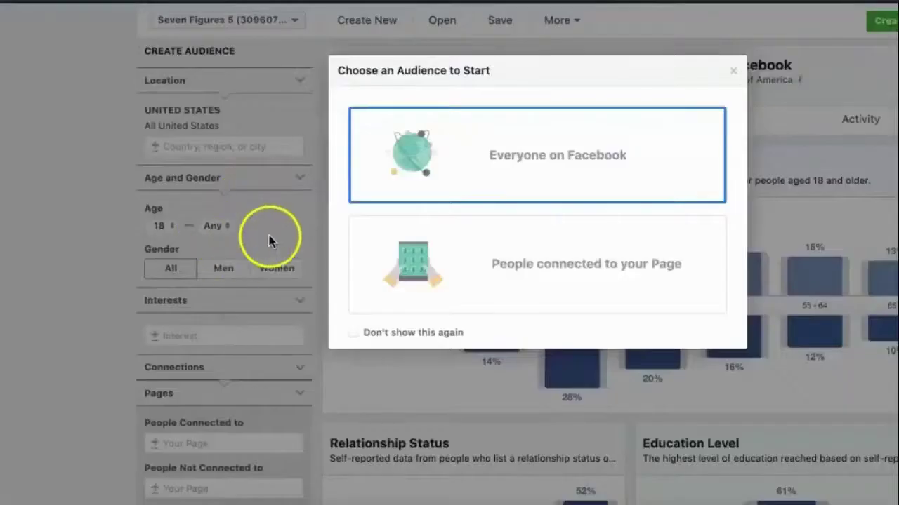
# - Switch to Audience Insights, add Adorama as an interest, and examine the audience's age and gender breakdown
pyautogui.click(271, 234)
pyautogui.click(242, 336)
pyautogui.write('adorama')
pyautogui.press('BackSpace')
pyautogui.press('BackSpace')
pyautogui.press('BackSpace')
pyautogui.write('a')
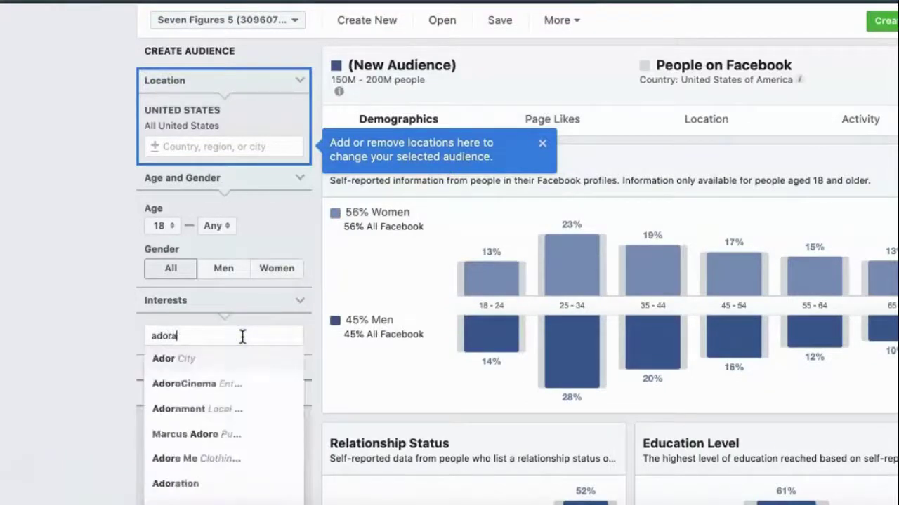
pyautogui.write('ma')
pyautogui.press('Return')
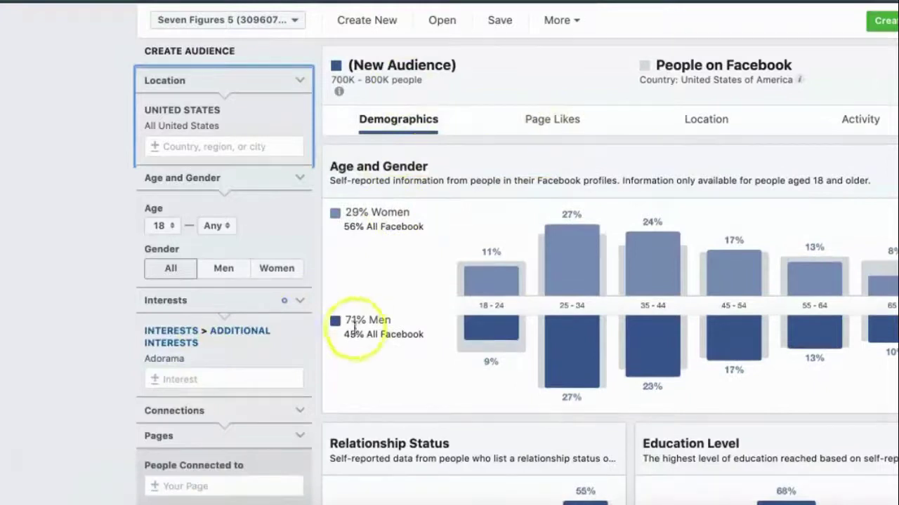
pyautogui.click(221, 276)
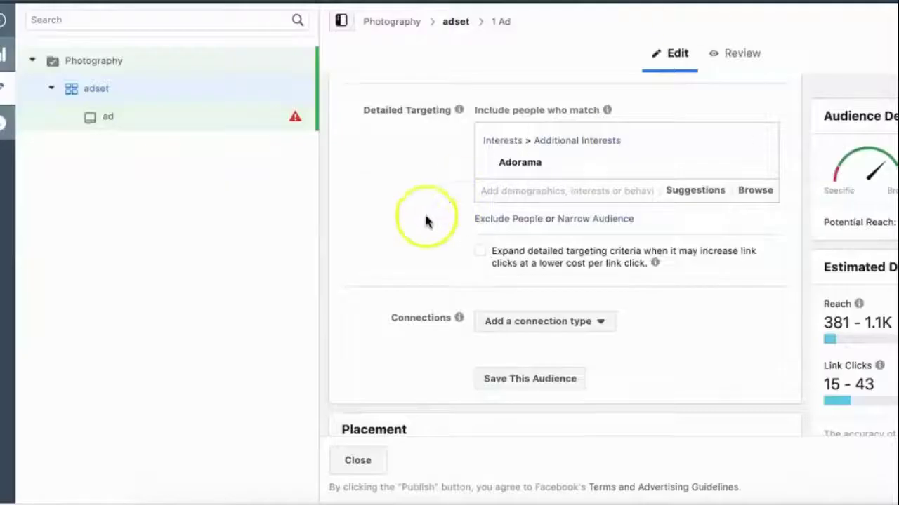
# - Set the ad set's minimum audience age to 25 and its gender to Men
pyautogui.scroll(3, 425, 220)
pyautogui.click(493, 182)
pyautogui.scroll(-2, 494, 351)
pyautogui.click(500, 379)
pyautogui.scroll(-3, 382, 207)
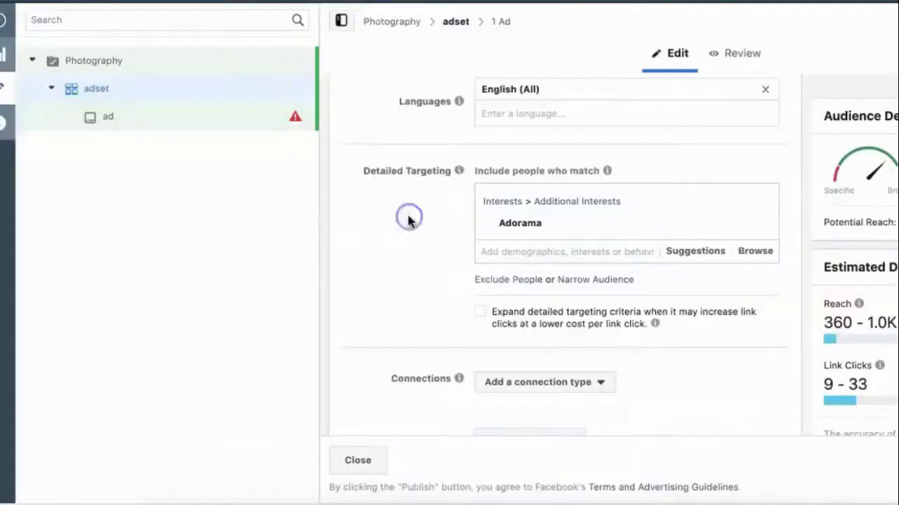
pyautogui.scroll(1, 408, 217)
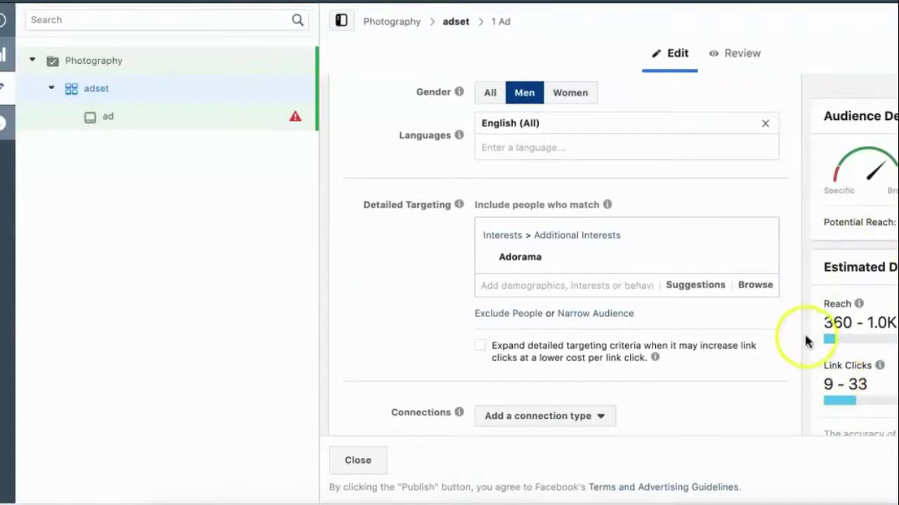
# - Switch the ad set to manual placements on Mobile devices, and deselect the Audience Network, Messenger and Instagram platforms
pyautogui.scroll(-6, 807, 340)
pyautogui.click(418, 254)
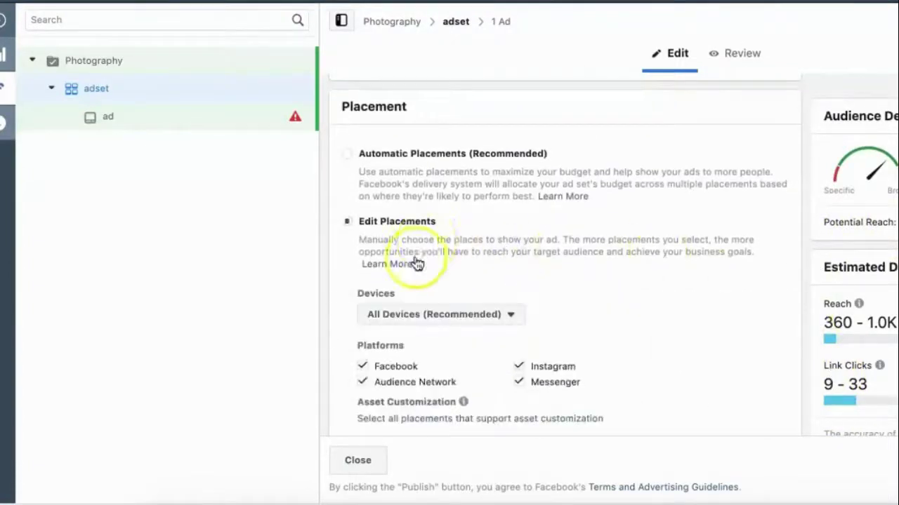
pyautogui.scroll(-3, 417, 263)
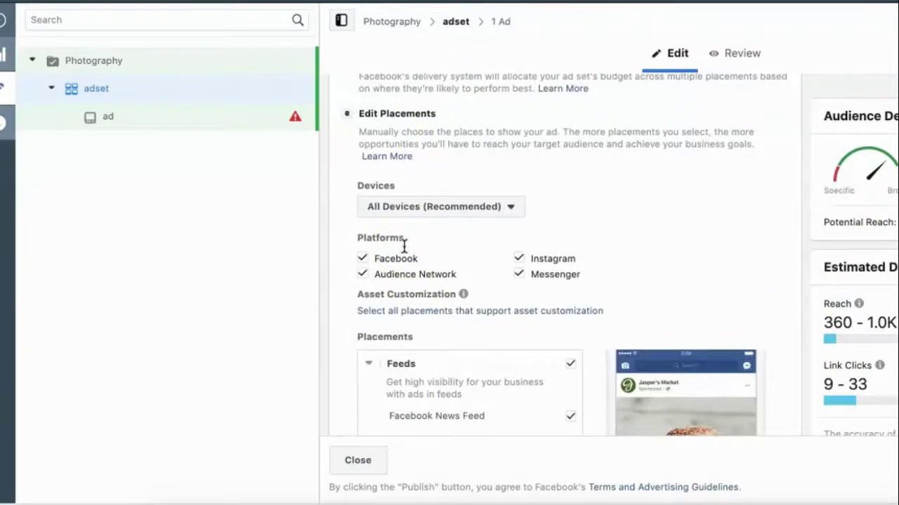
pyautogui.click(363, 274)
pyautogui.click(519, 274)
pyautogui.click(519, 258)
pyautogui.click(500, 211)
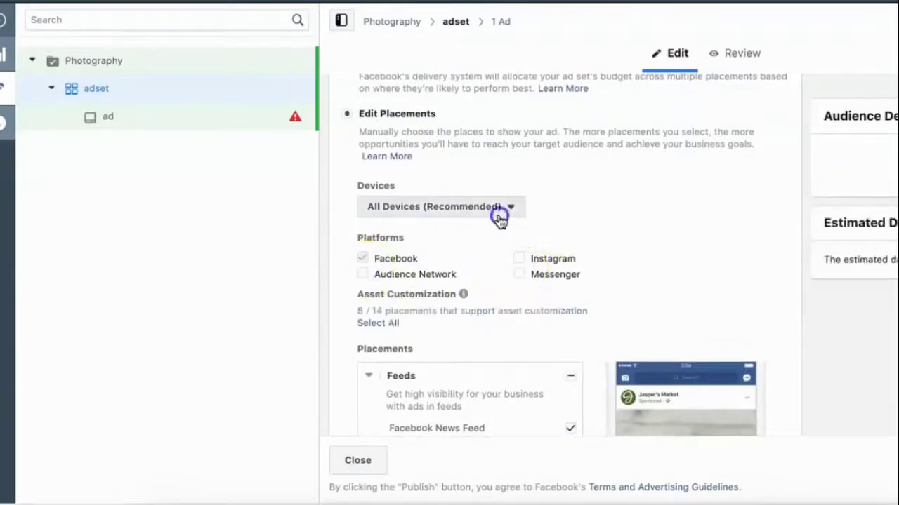
pyautogui.click(467, 251)
pyautogui.scroll(-2, 592, 227)
pyautogui.click(465, 195)
pyautogui.click(518, 194)
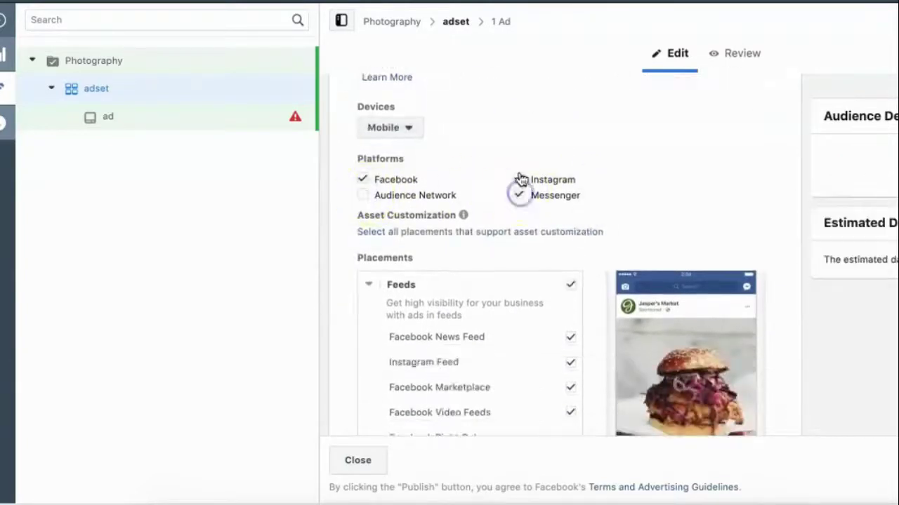
# - Deselect the Facebook Marketplace and Facebook Video Feeds placements in the Feeds group
pyautogui.scroll(-2, 527, 128)
pyautogui.click(572, 297)
pyautogui.click(572, 321)
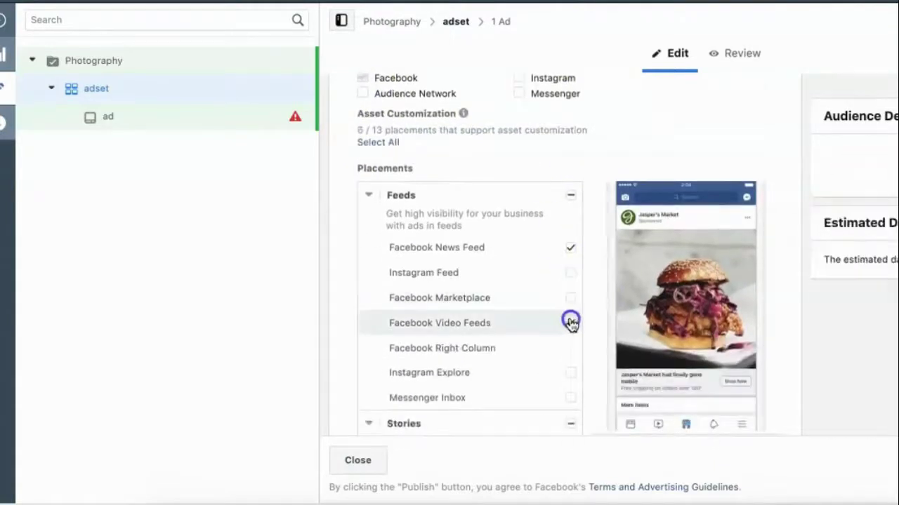
# - Deselect the Stories, In-Stream and Search placement groups of the ad set
pyautogui.scroll(-3, 570, 319)
pyautogui.click(570, 311)
pyautogui.scroll(-3, 570, 319)
pyautogui.click(570, 315)
pyautogui.scroll(-2, 570, 319)
pyautogui.click(571, 316)
pyautogui.scroll(3, 498, 141)
pyautogui.scroll(-3, 497, 140)
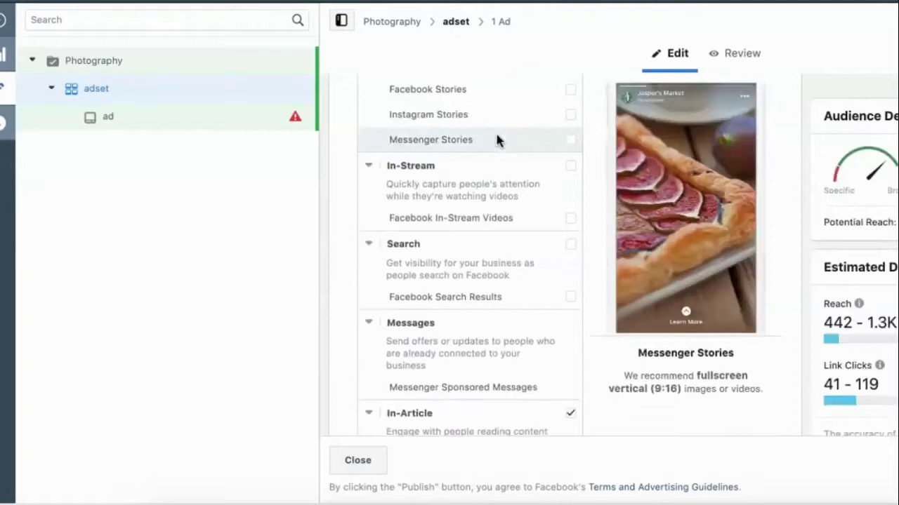
# - Deselect the Facebook Instant Articles placement and check the remaining placement settings
pyautogui.scroll(5, 496, 140)
pyautogui.scroll(-1, 469, 170)
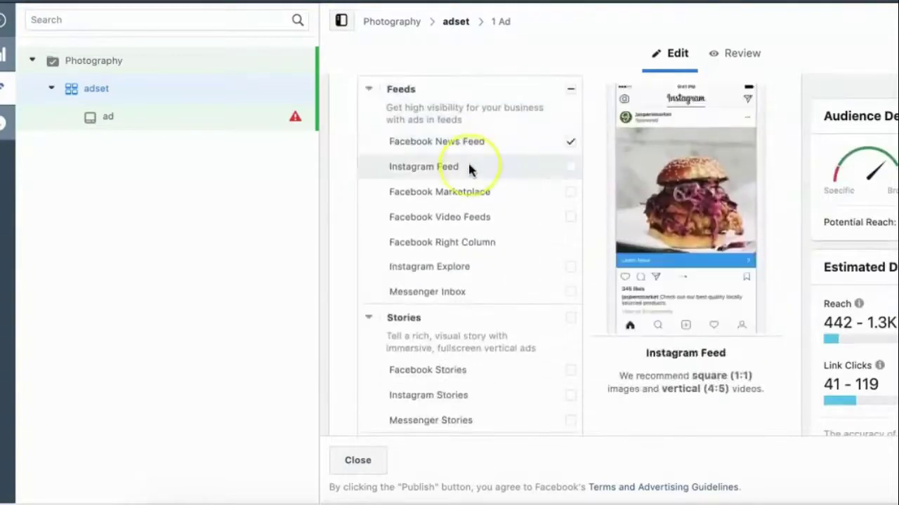
pyautogui.scroll(-10, 469, 170)
pyautogui.click(571, 196)
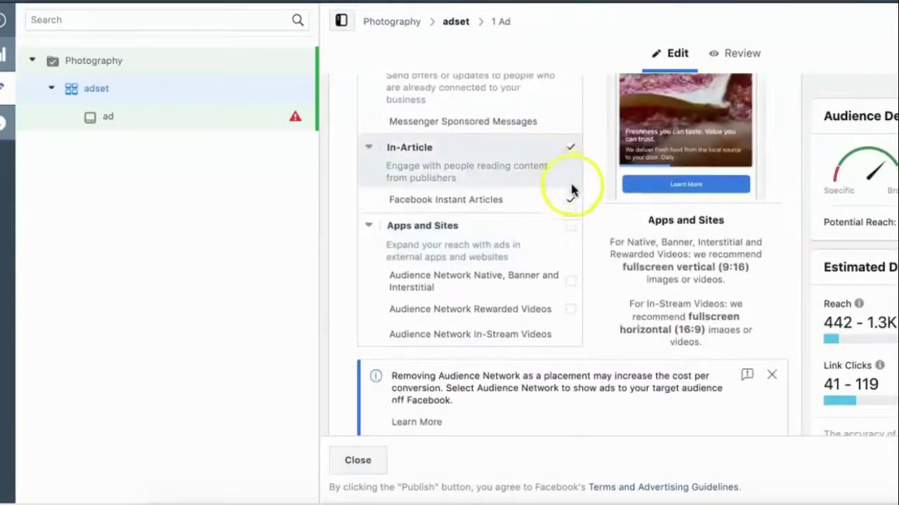
pyautogui.scroll(10, 586, 214)
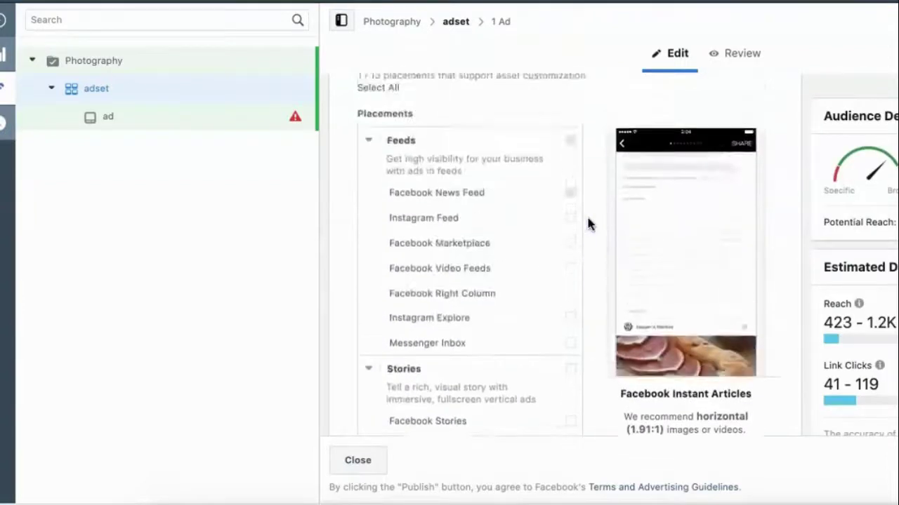
pyautogui.click(572, 205)
pyautogui.scroll(-15, 569, 230)
pyautogui.scroll(6, 570, 232)
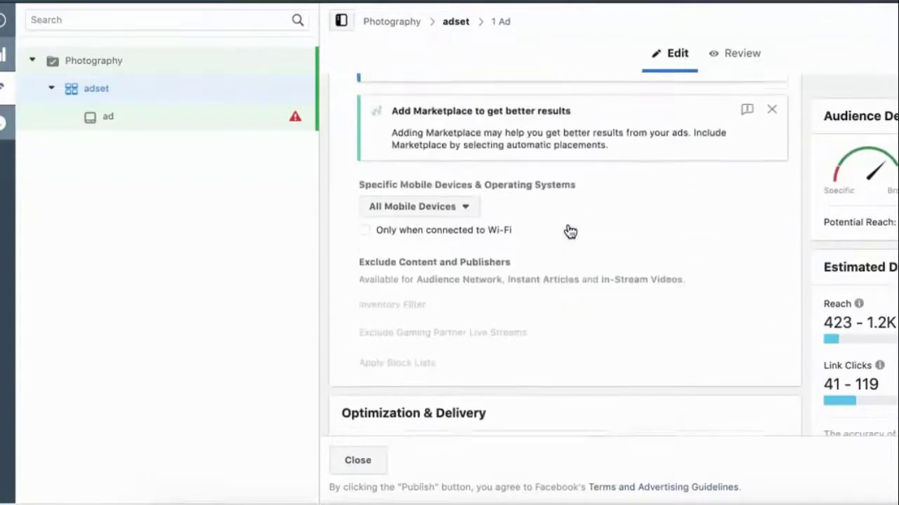
# - Rename the ad set as "25+ Adorama Mobile NF USA"
pyautogui.scroll(15, 568, 231)
pyautogui.scroll(-2, 568, 231)
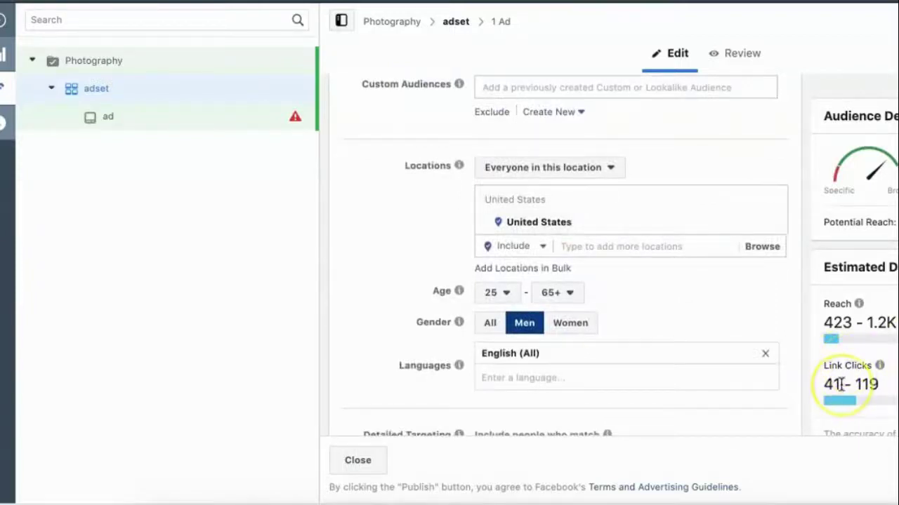
pyautogui.scroll(5, 431, 185)
pyautogui.doubleClick(453, 136)
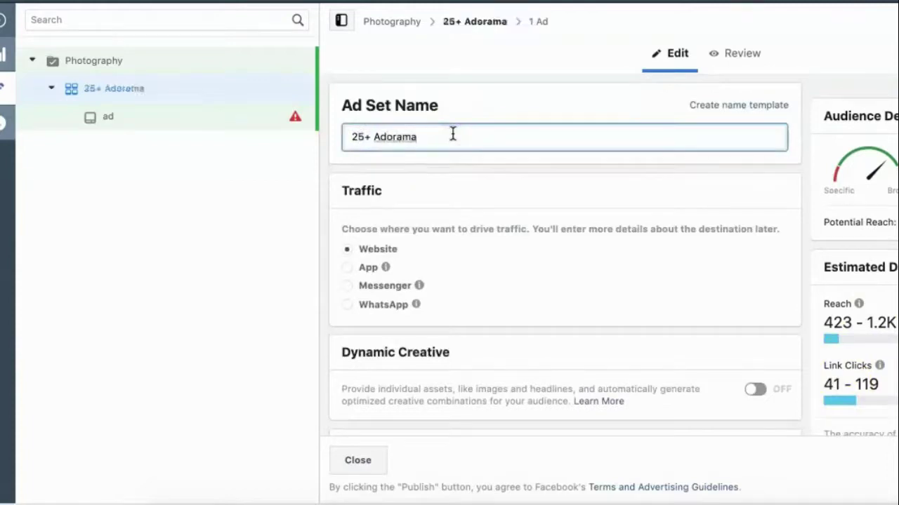
pyautogui.write('Mobile NF USA')
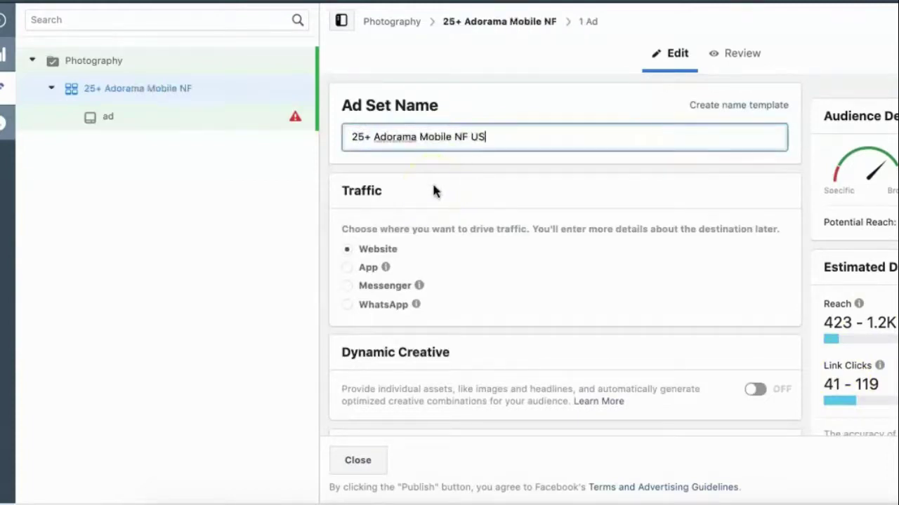
# - Open the ad in the ad set and examine its identity, format, media and text settings
pyautogui.click(219, 117)
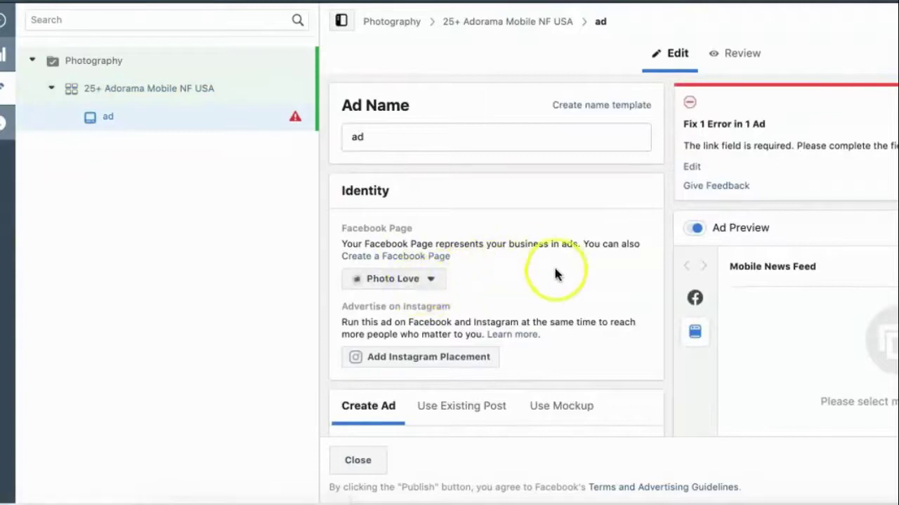
pyautogui.scroll(-5, 553, 265)
pyautogui.scroll(5, 555, 267)
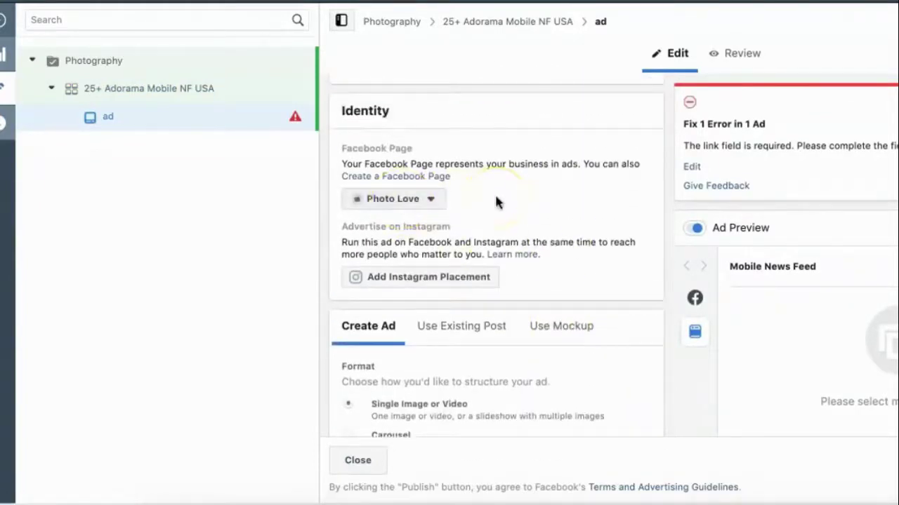
pyautogui.scroll(-5, 496, 202)
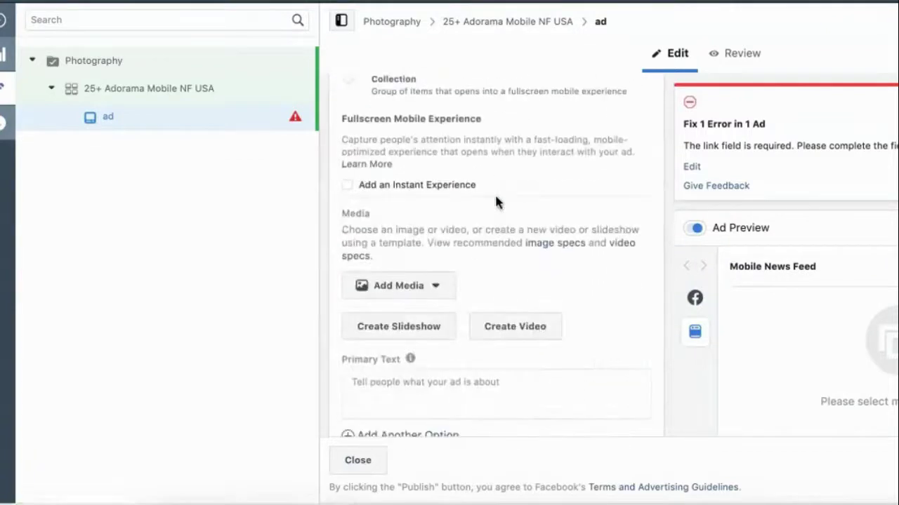
pyautogui.scroll(-3, 496, 202)
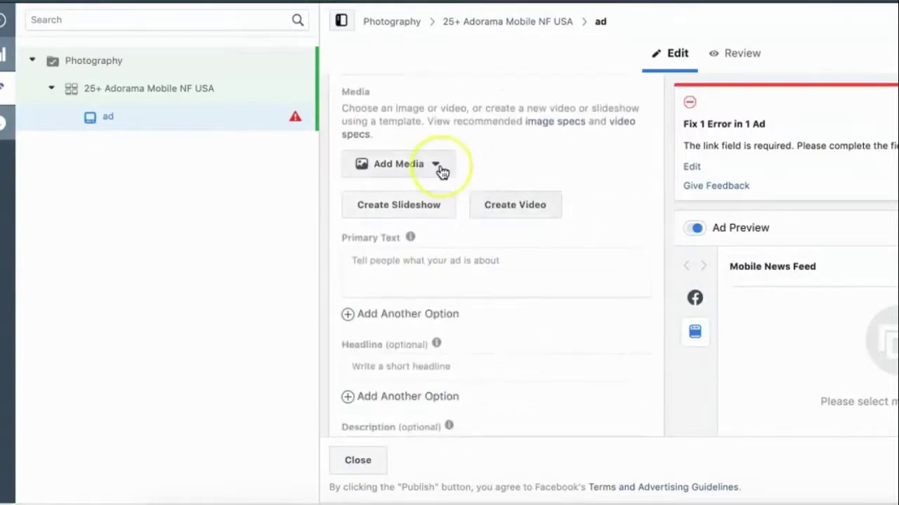
pyautogui.scroll(-3, 526, 169)
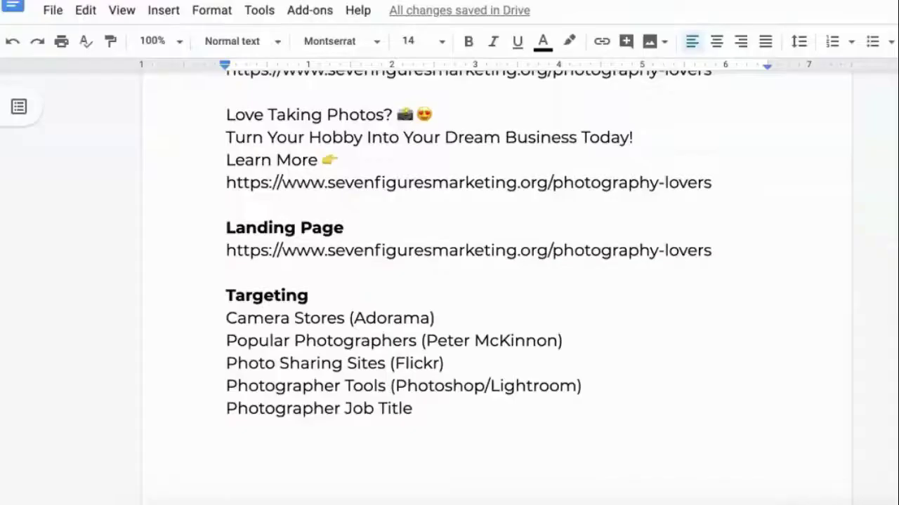
# - Switch to Facebook's Advertising Policies page and look through its sections
pyautogui.scroll(3, 317, 211)
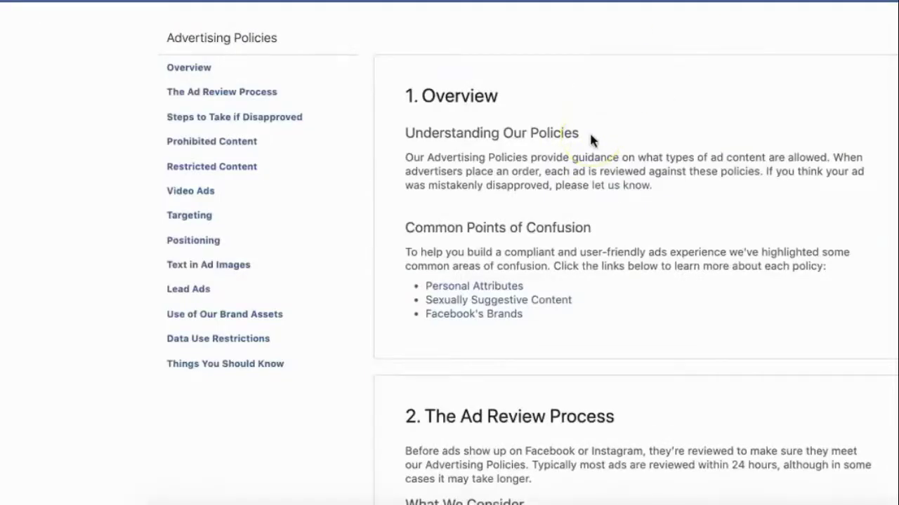
pyautogui.scroll(-10, 589, 138)
pyautogui.scroll(10, 590, 138)
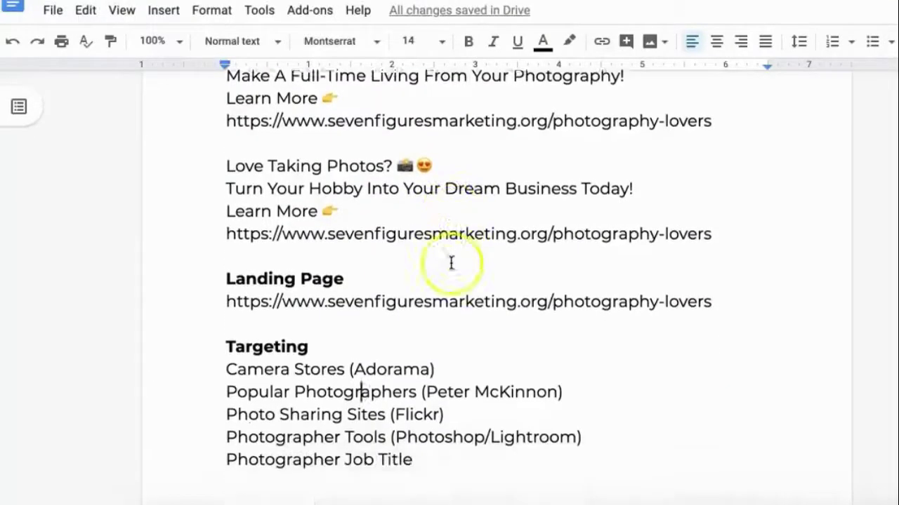
# - Copy the "Love Taking Photos?" ad copy with its link from the notes document into the ad's primary text
pyautogui.scroll(-1, 452, 260)
pyautogui.moveTo(222, 153); pyautogui.dragTo(712, 220)
pyautogui.press('super+c')
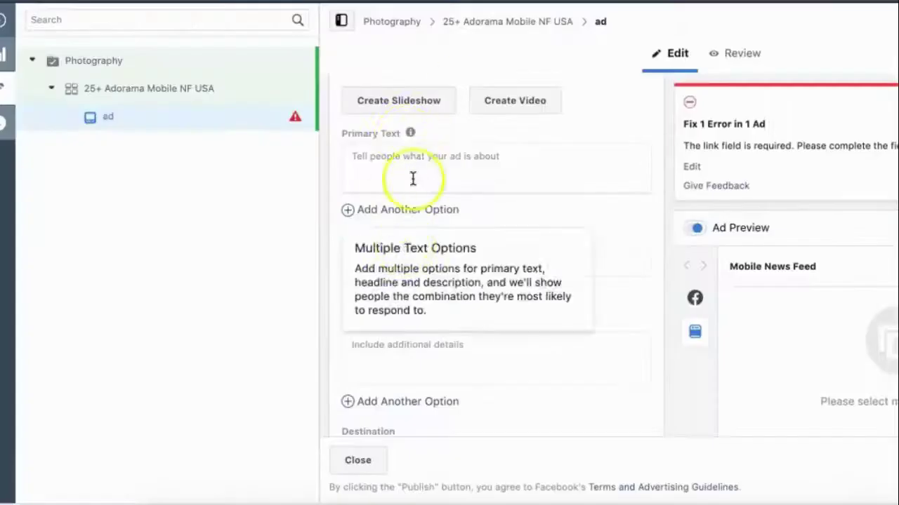
pyautogui.click(411, 177)
pyautogui.press('super+v')
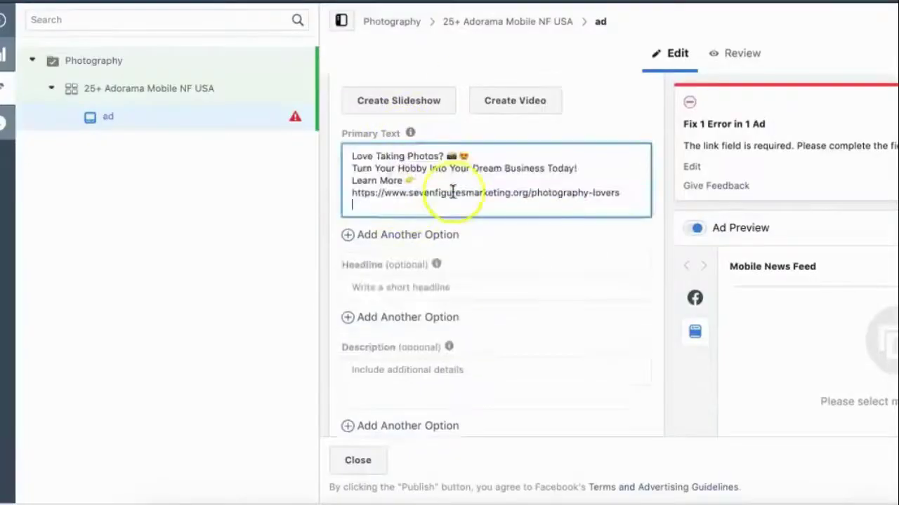
# - Insert "Click The Link Below To" before "Learn More" in the primary text, and delete the pointing emoji and the URL after it
pyautogui.click(352, 180)
pyautogui.write('Click The Link Below To')
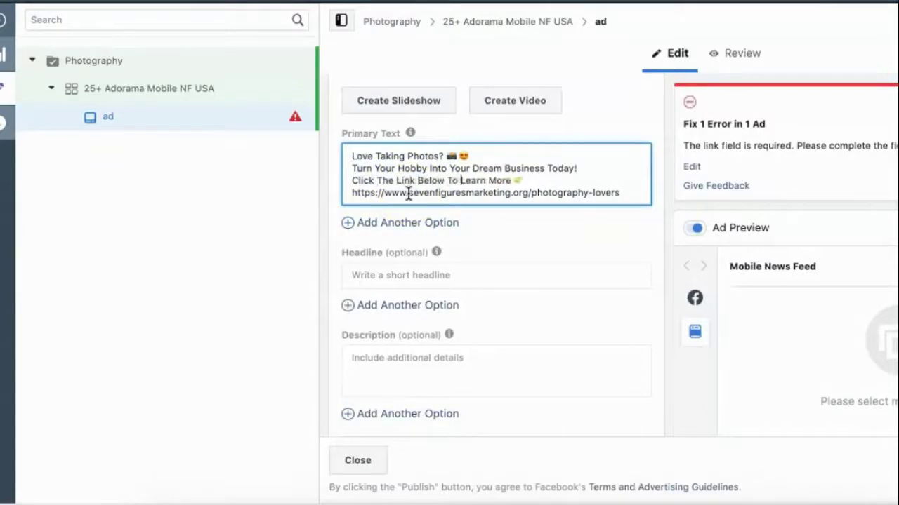
pyautogui.moveTo(512, 176); pyautogui.dragTo(637, 190)
pyautogui.press('BackSpace')
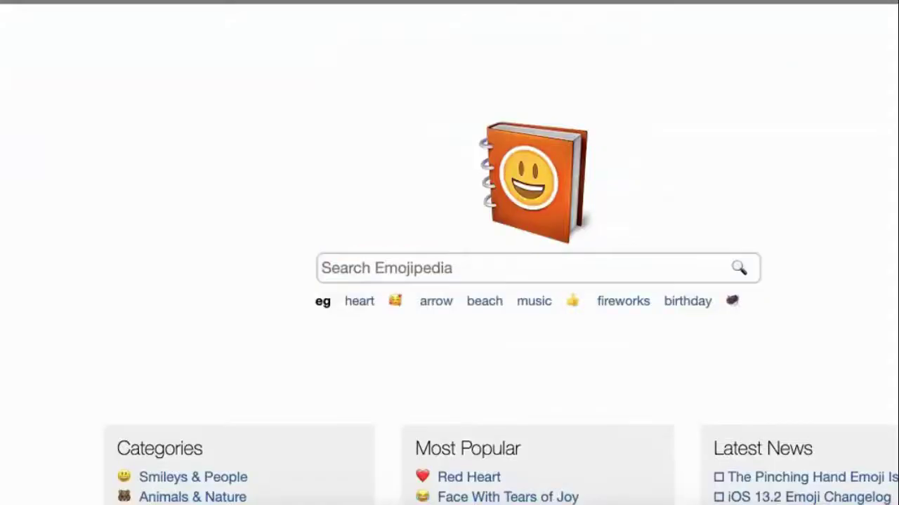
# - Switch to Emojipedia, search for "down", and copy a downward emoji for the ad text
pyautogui.click(475, 260)
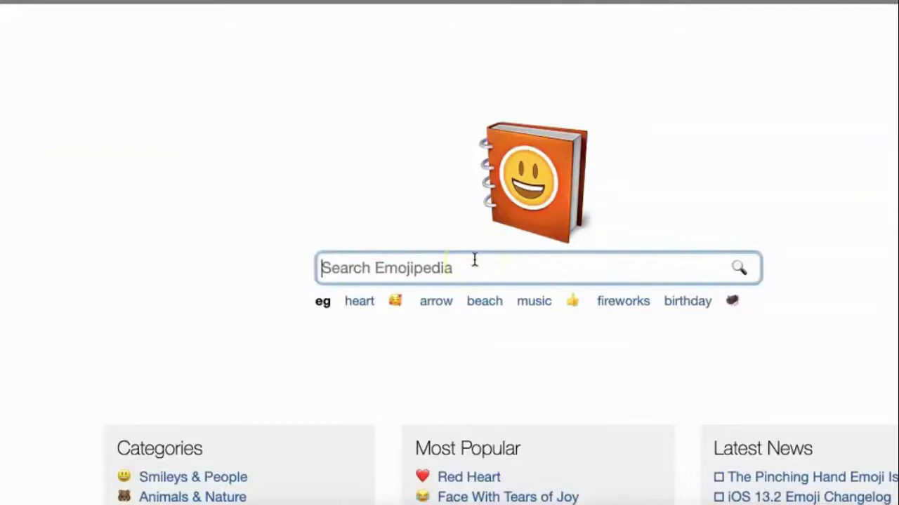
pyautogui.write('down')
pyautogui.press('Return')
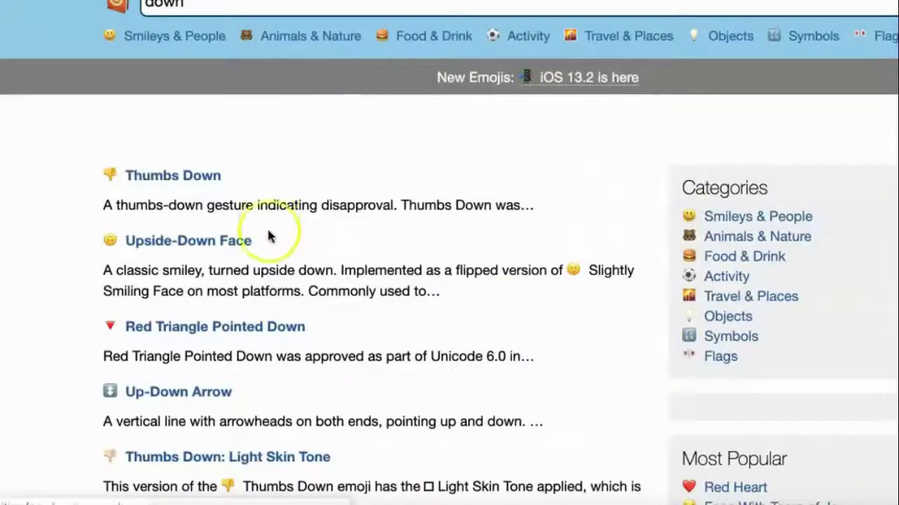
pyautogui.scroll(-4, 269, 236)
pyautogui.click(200, 289)
pyautogui.click(353, 387)
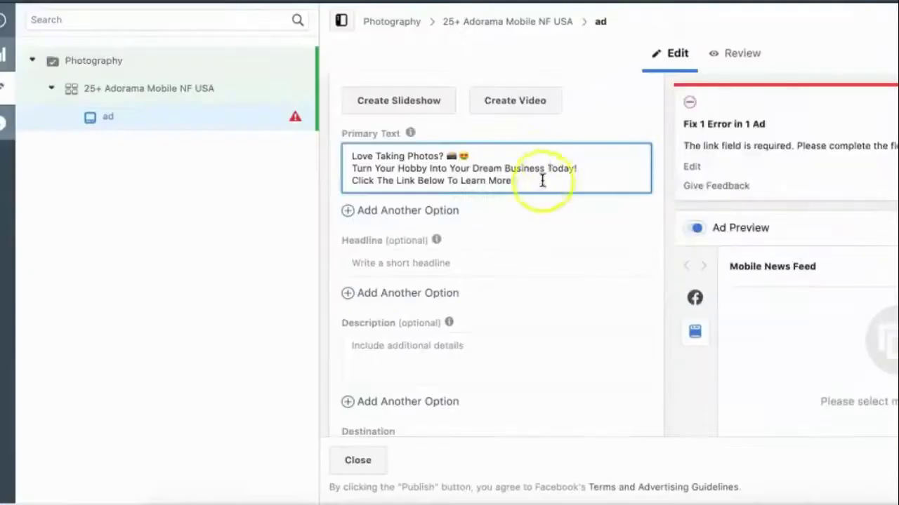
# - Paste the copied pointing-down emoji after "Learn More" at the end of the ad's primary text
pyautogui.click(541, 179)
pyautogui.press('super+v')
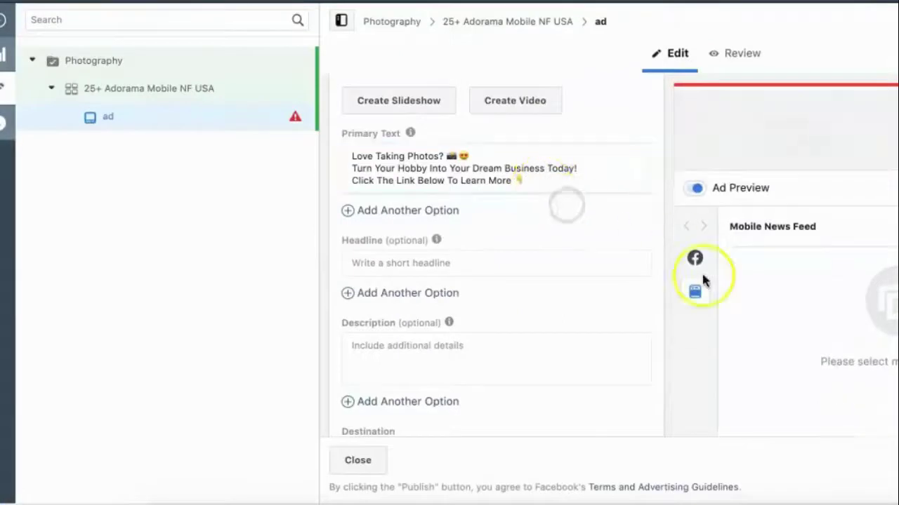
pyautogui.click(528, 260)
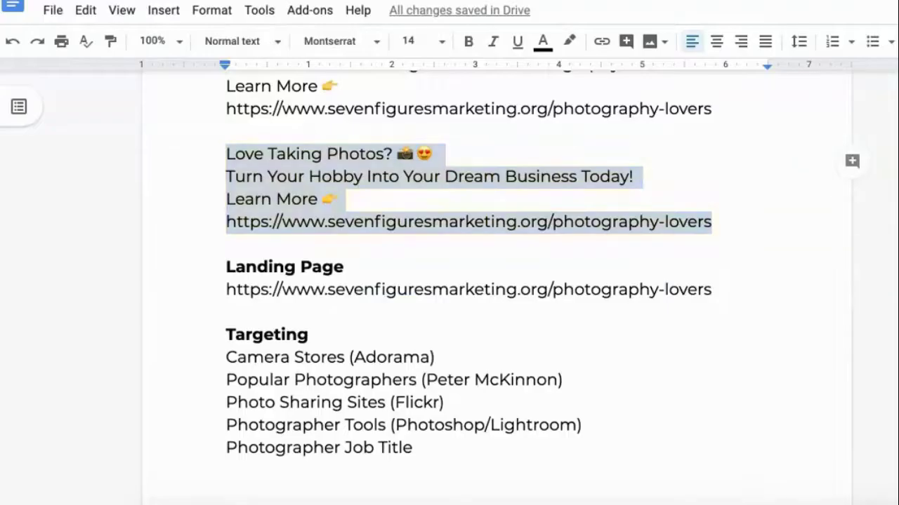
pyautogui.tripleClick(437, 289)
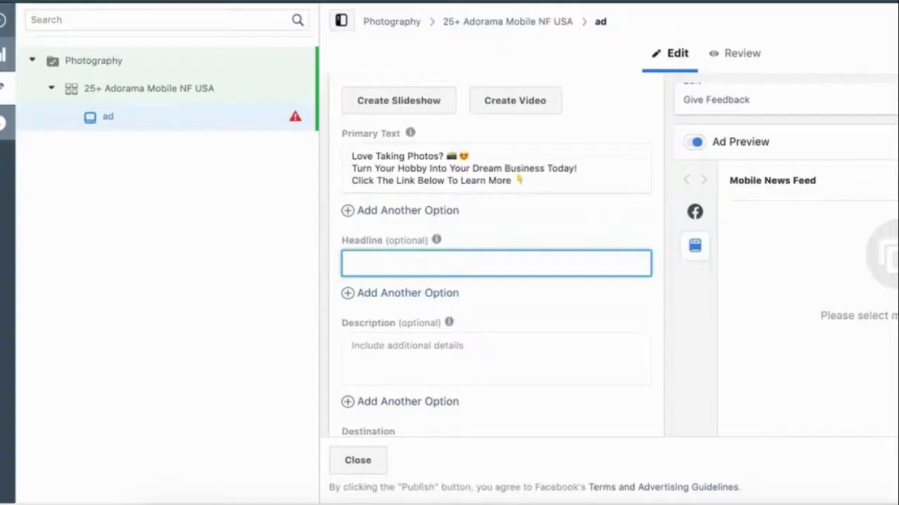
pyautogui.scroll(-5, 535, 238)
pyautogui.click(501, 275)
pyautogui.press('super+v')
pyautogui.click(501, 237)
pyautogui.scroll(-2, 501, 238)
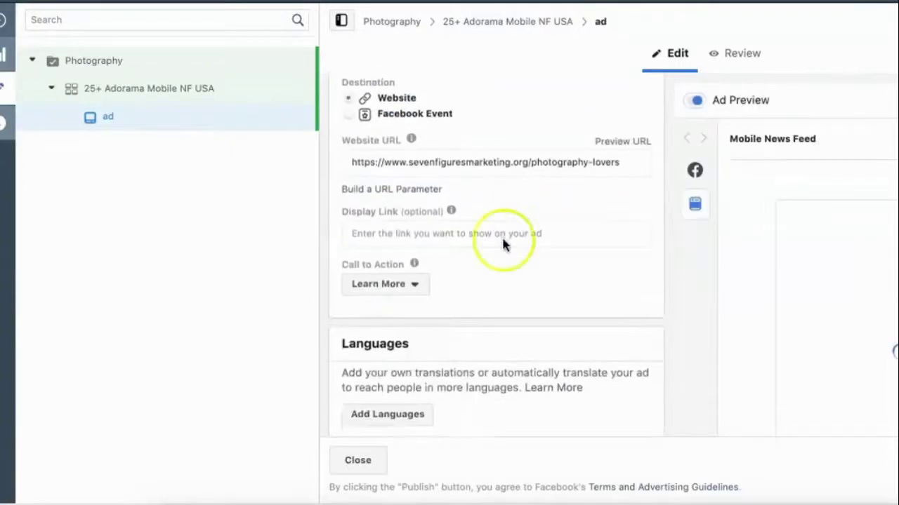
# - Look through the ad's call-to-action button options and keep Learn More
pyautogui.click(412, 285)
pyautogui.scroll(-5, 410, 423)
pyautogui.scroll(5, 410, 423)
pyautogui.click(532, 301)
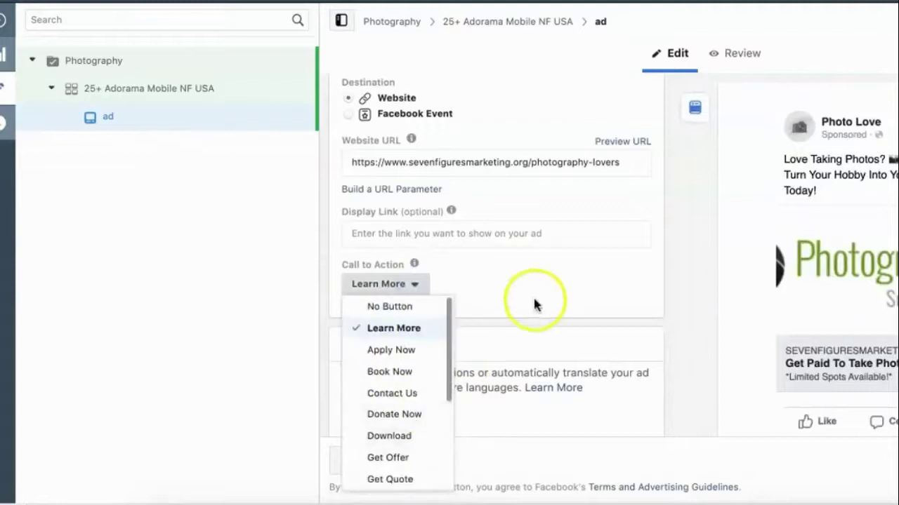
# - Set the ad's headline to "Click Here" and its description to "Limited Spots Available"
pyautogui.scroll(5, 533, 305)
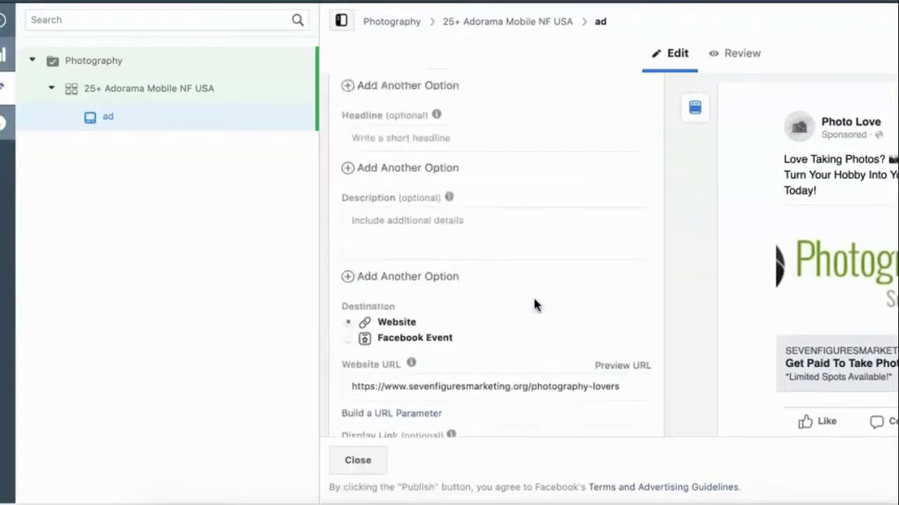
pyautogui.click(485, 223)
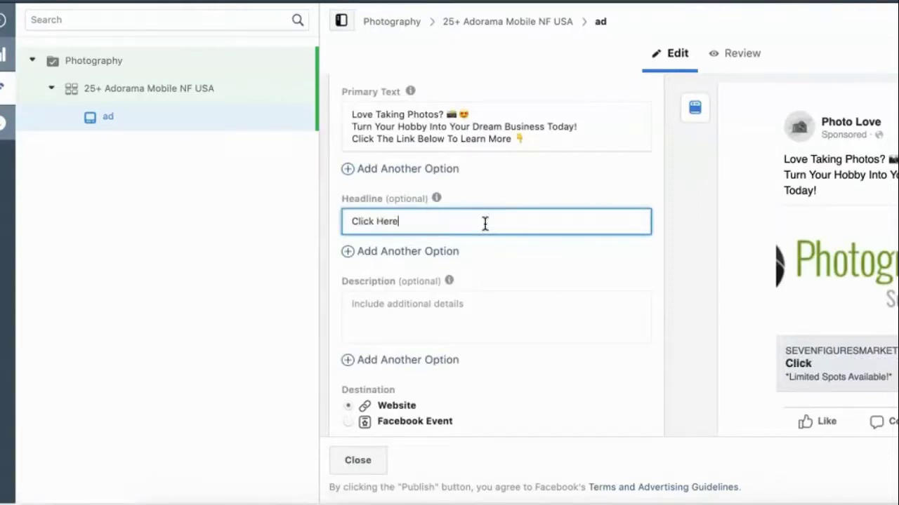
pyautogui.click(465, 307)
pyautogui.write('Limited')
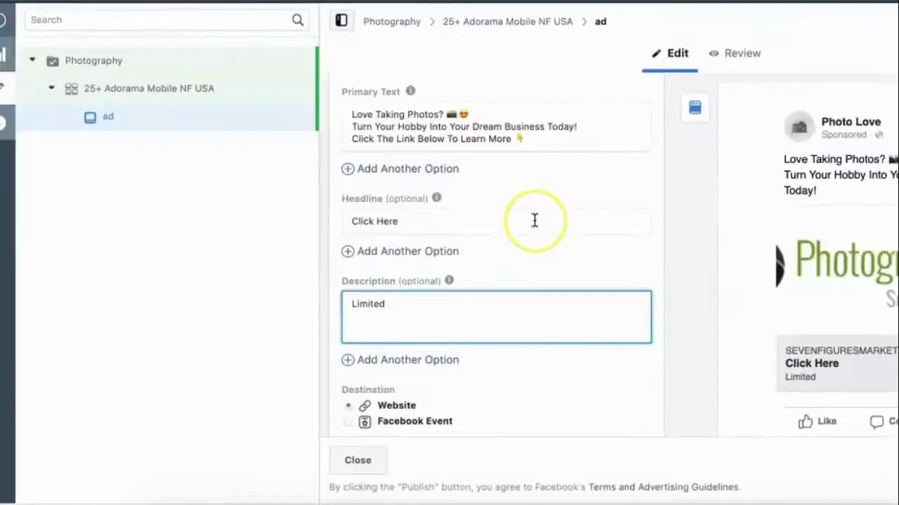
pyautogui.write('Spots Available')
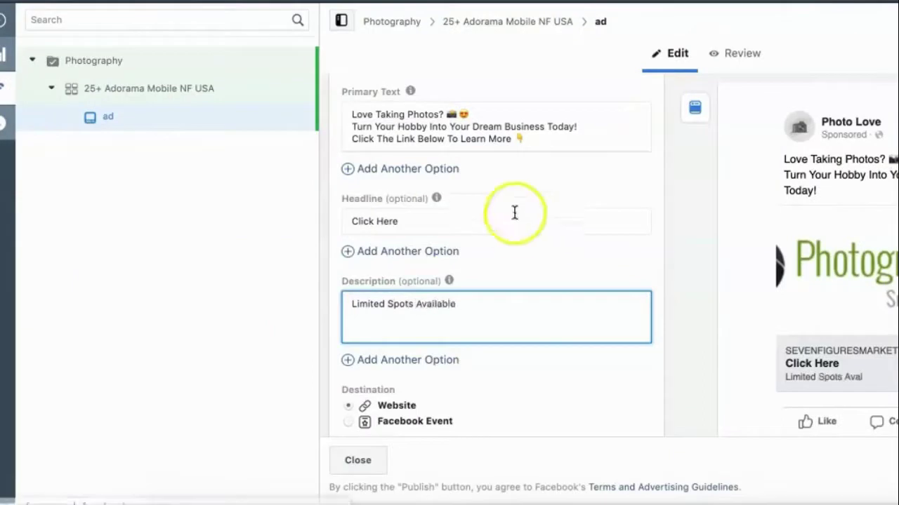
# - Switch to Emojipedia and search for "right" to find a right-pointing hand emoji for the headline
pyautogui.click(483, 223)
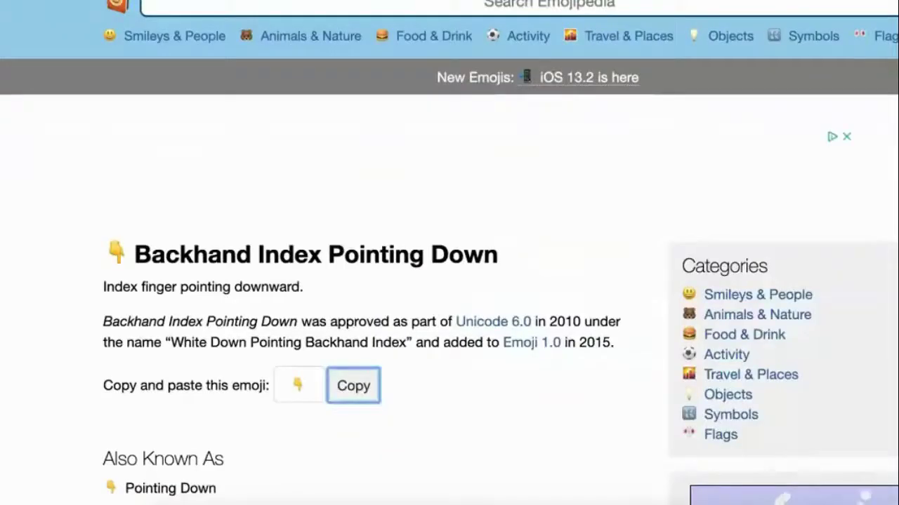
pyautogui.write('right')
pyautogui.press('Return')
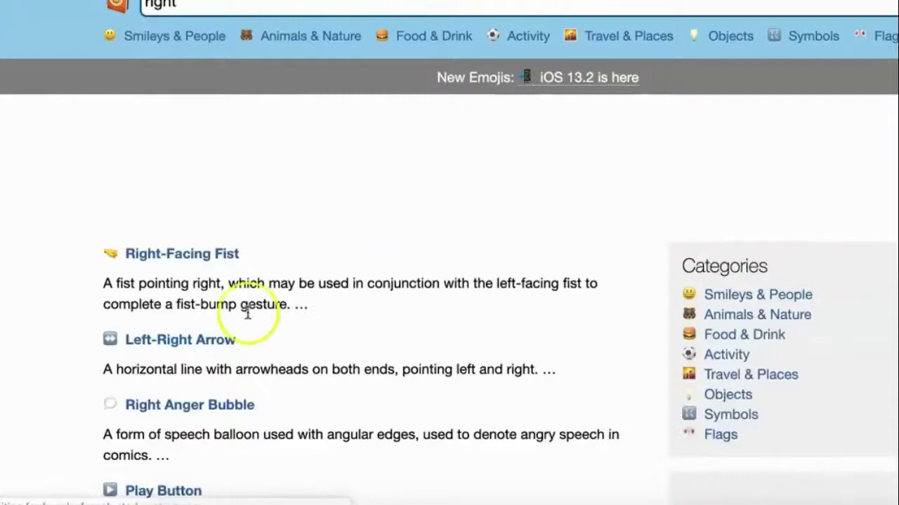
pyautogui.scroll(-7, 245, 211)
pyautogui.scroll(1, 245, 130)
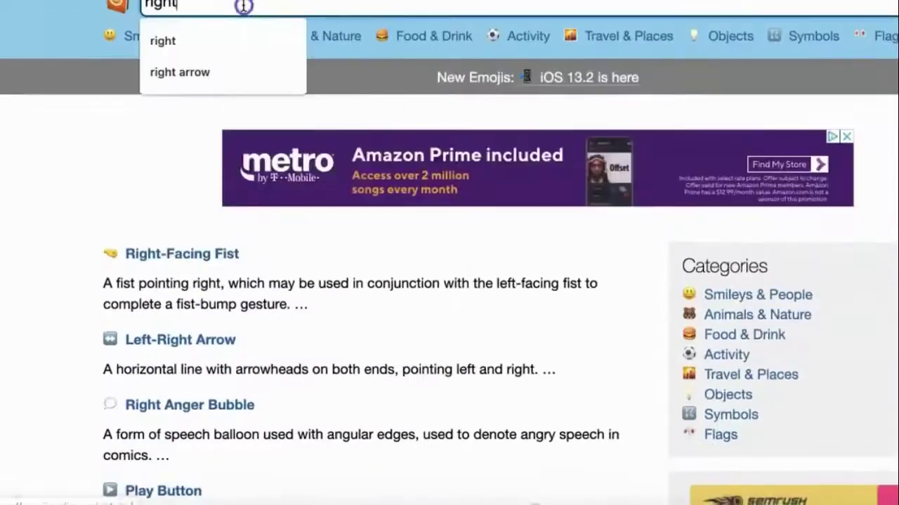
# - Search Emojipedia for "left", copy the left-pointing hand emoji, and paste it after "Click Here" in the ad's headline
pyautogui.write('left')
pyautogui.press('Return')
pyautogui.scroll(-4, 172, 282)
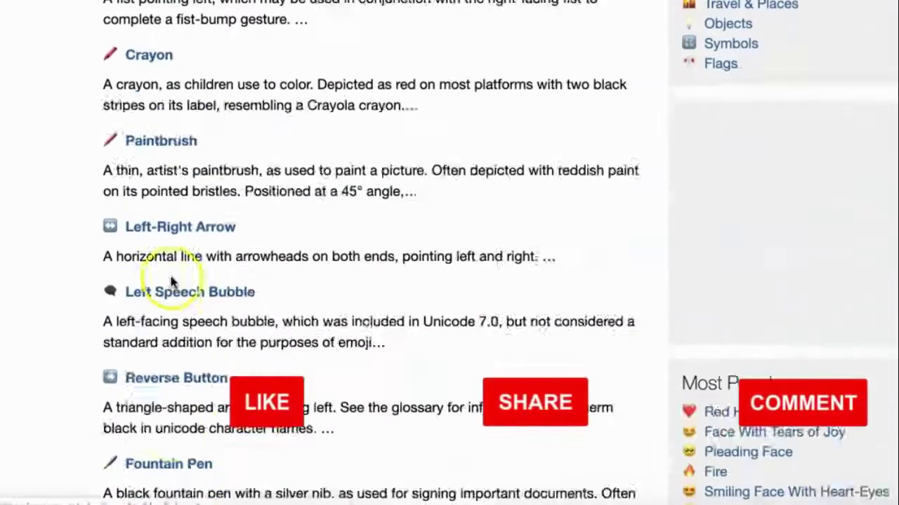
pyautogui.scroll(-5, 172, 283)
pyautogui.click(169, 276)
pyautogui.click(353, 386)
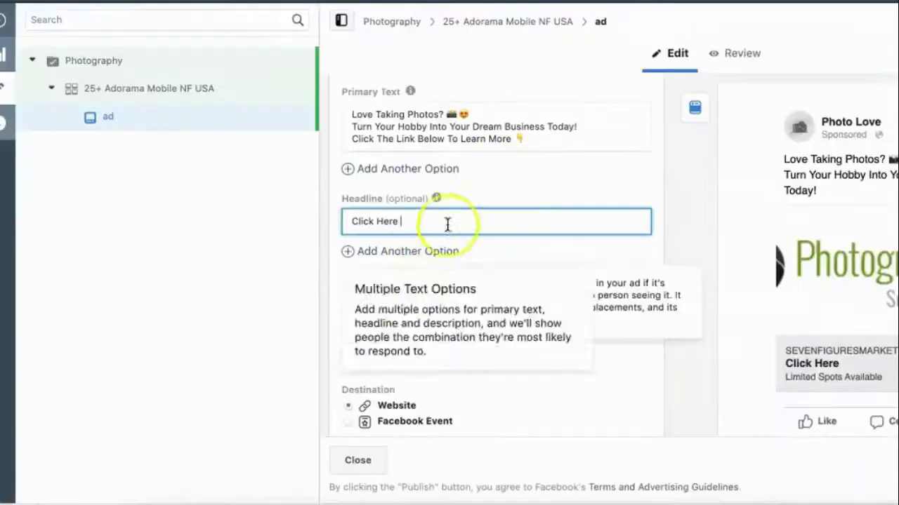
pyautogui.press('super+v')
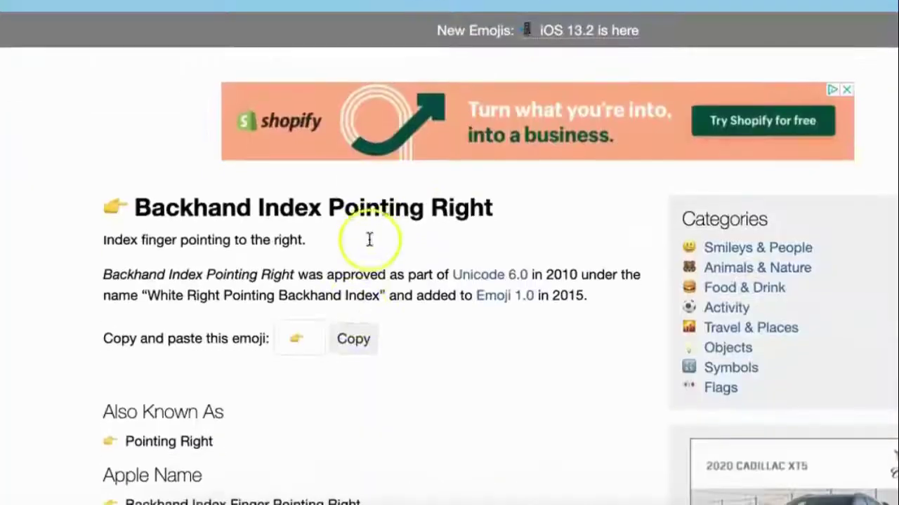
# - Copy the Backhand Index Pointing Right emoji from Emojipedia and paste it before "Click Here" in the headline
pyautogui.click(353, 339)
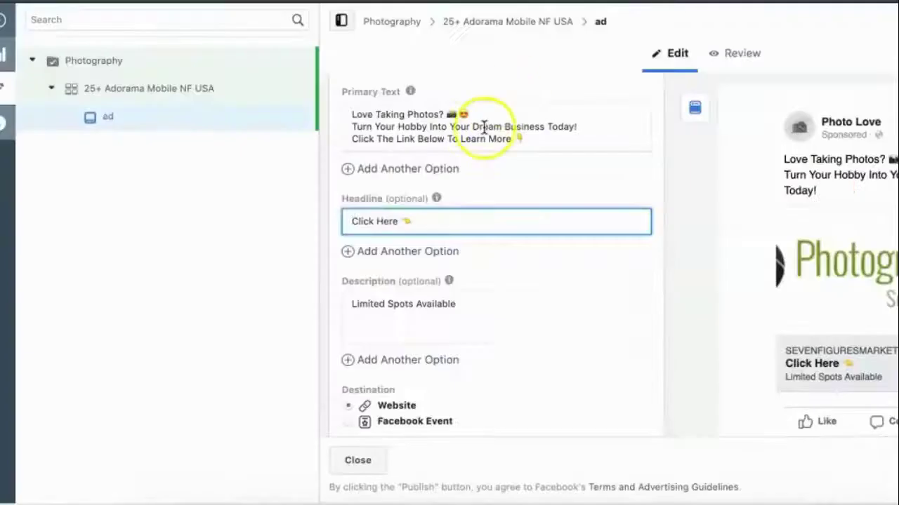
pyautogui.press('super+v')
pyautogui.click(523, 191)
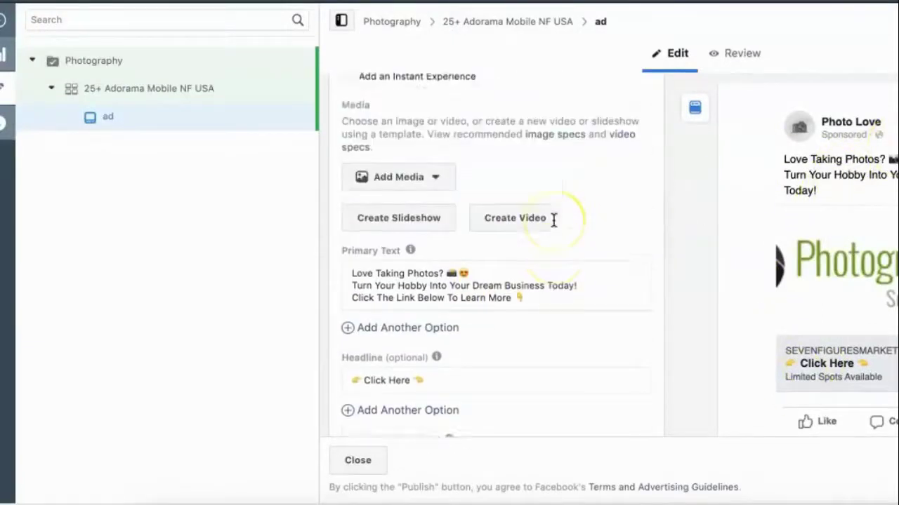
# - Switch to Pexels' photographer photos and open the image of the photographer crouching by the escalators in a new tab
pyautogui.scroll(5, 554, 218)
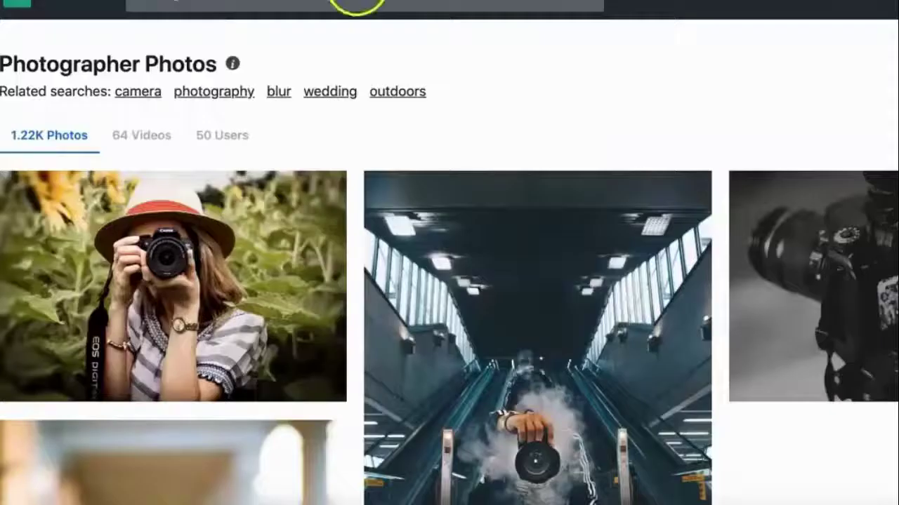
pyautogui.scroll(-4, 386, 33)
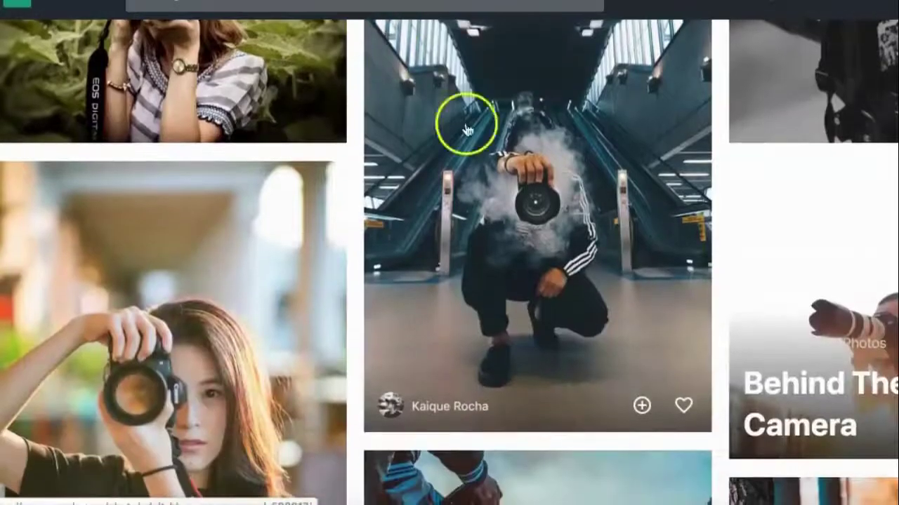
pyautogui.rightClick(507, 156)
pyautogui.click(554, 259)
# - Browse further through the photographer photos and open the image of the standing man with cap and backpack in a new tab
pyautogui.scroll(-4, 554, 266)
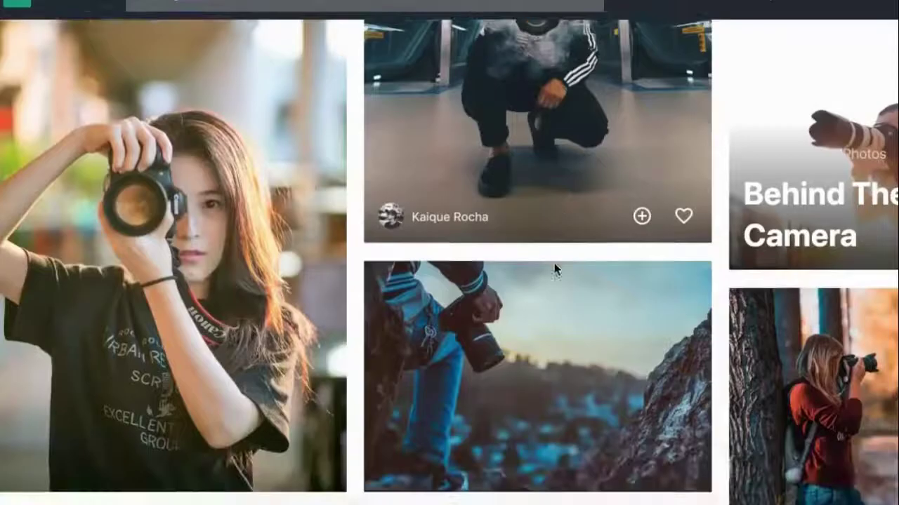
pyautogui.scroll(1, 554, 263)
pyautogui.click(181, 210)
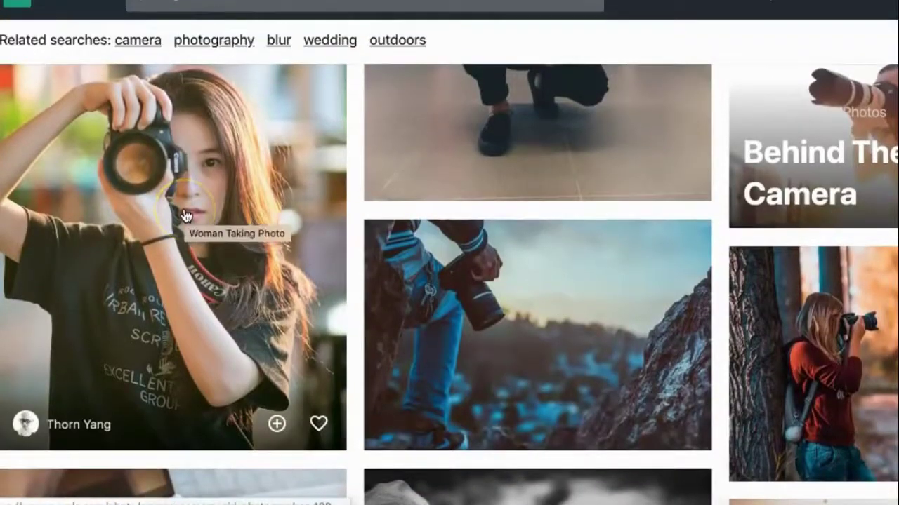
pyautogui.scroll(-8, 185, 216)
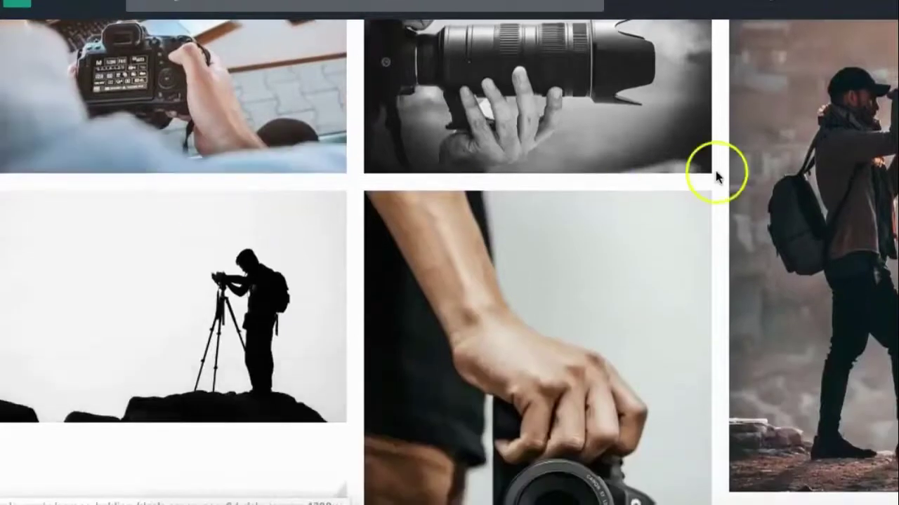
pyautogui.rightClick(817, 179)
pyautogui.click(716, 229)
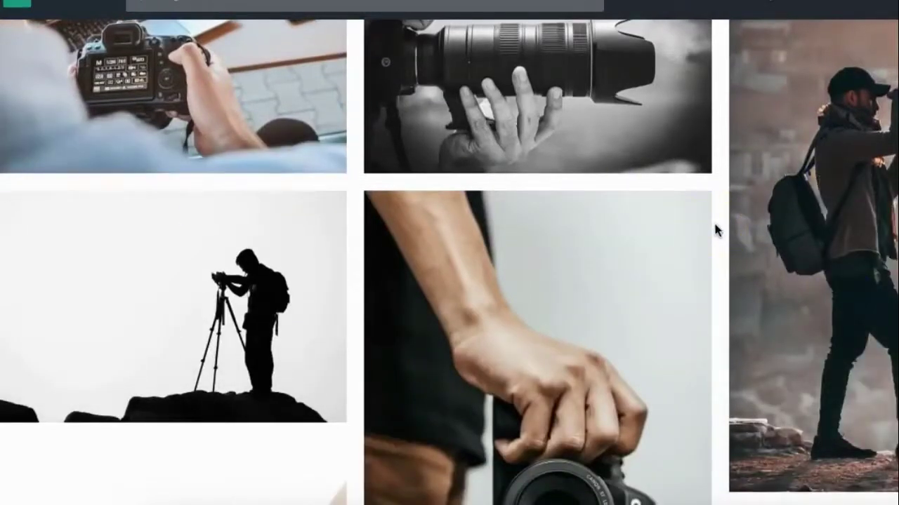
# - Open the image of the seated photographer with blue shoes and a backpack at sunset in a new tab
pyautogui.scroll(-7, 715, 227)
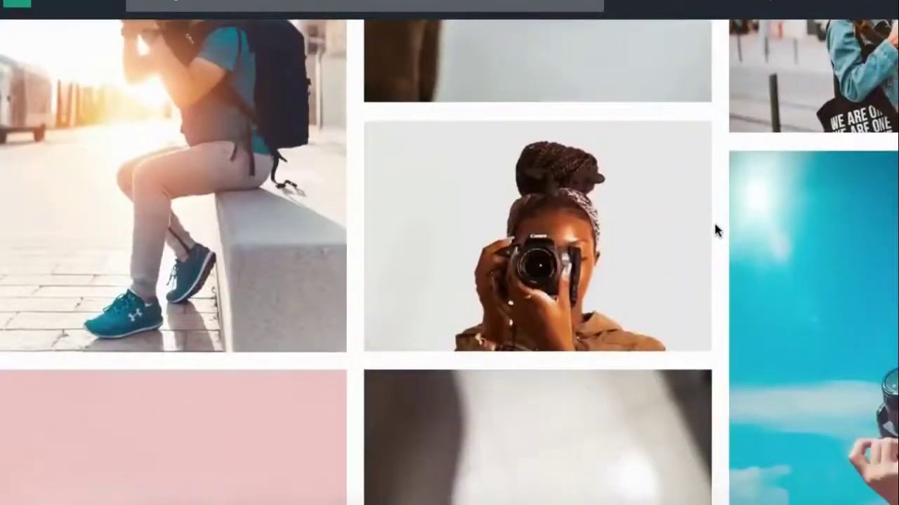
pyautogui.scroll(2, 715, 229)
pyautogui.rightClick(212, 217)
pyautogui.click(238, 327)
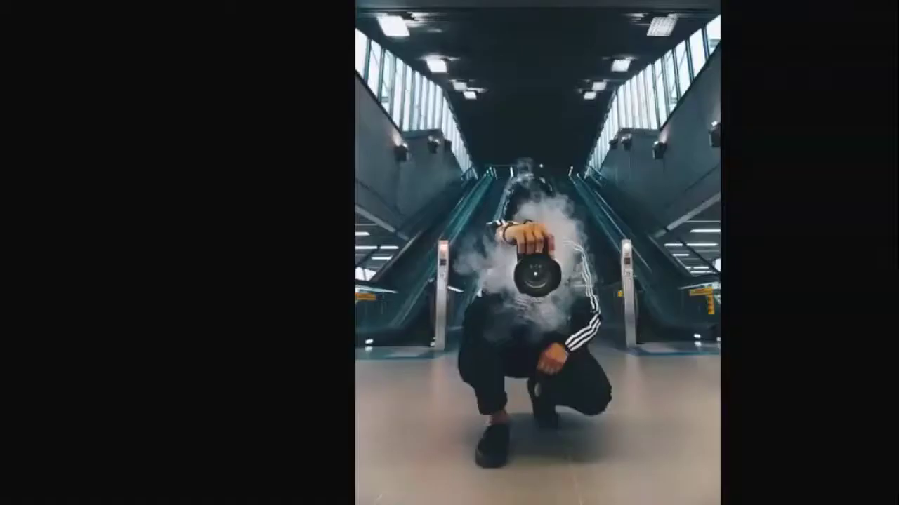
# - Save the three opened photos to Downloads as pexels1.jpeg, pexels2.jpeg and pexels3.jpeg
pyautogui.click(481, 171)
pyautogui.press('super+s')
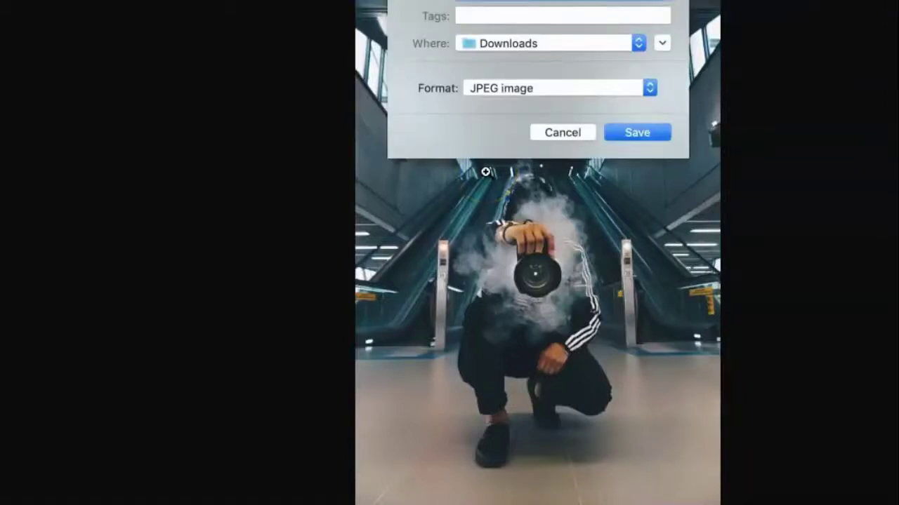
pyautogui.click(507, 190)
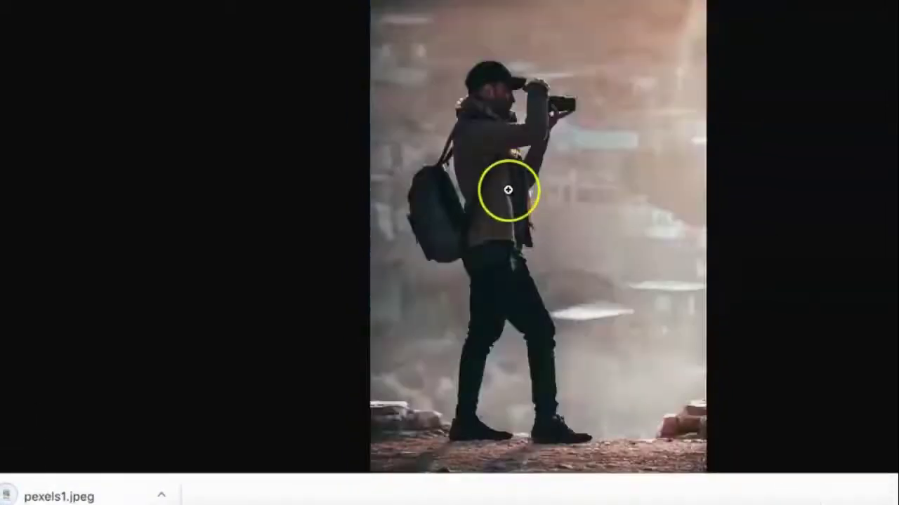
pyautogui.press('super+s')
pyautogui.click(526, 154)
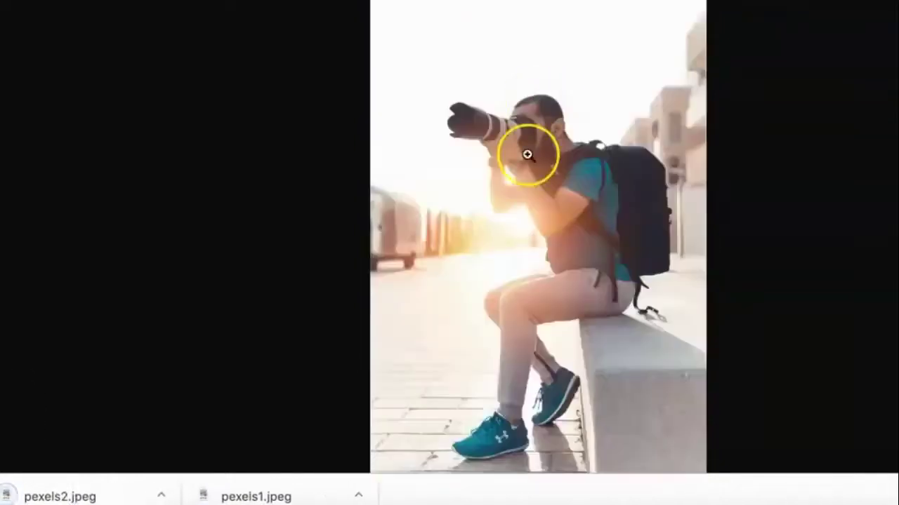
pyautogui.press('super+s')
pyautogui.press('Return')
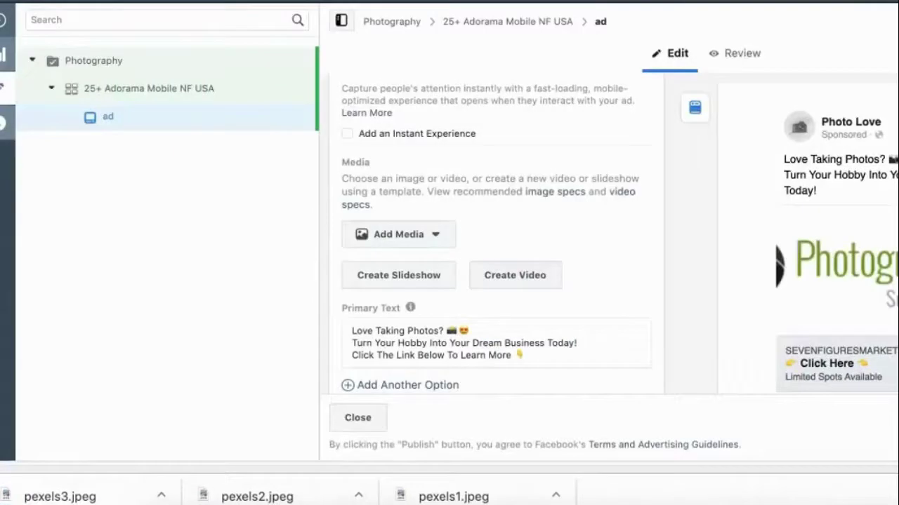
# - Back in Facebook Ads Manager, add pexels1.jpeg as the ad's image and rename the ad "#1"
pyautogui.click(430, 238)
pyautogui.click(411, 272)
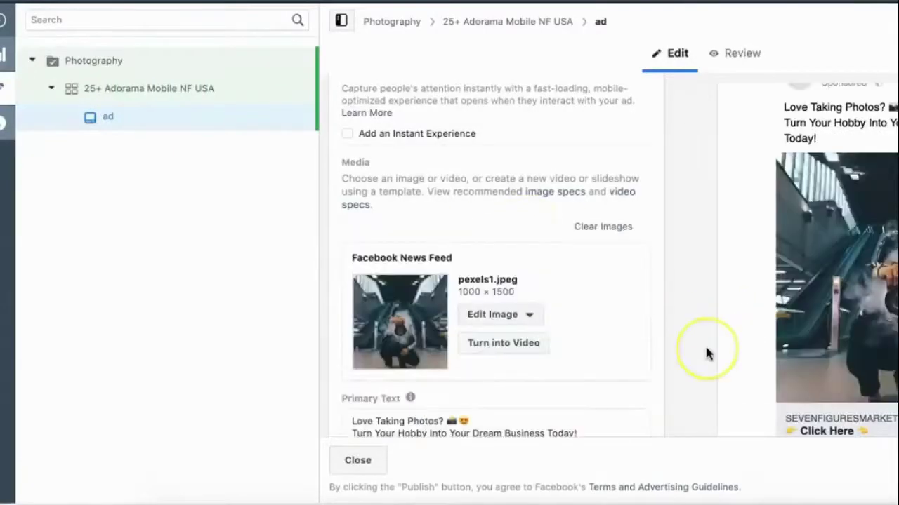
pyautogui.scroll(10, 591, 257)
pyautogui.click(447, 140)
pyautogui.write('#1')
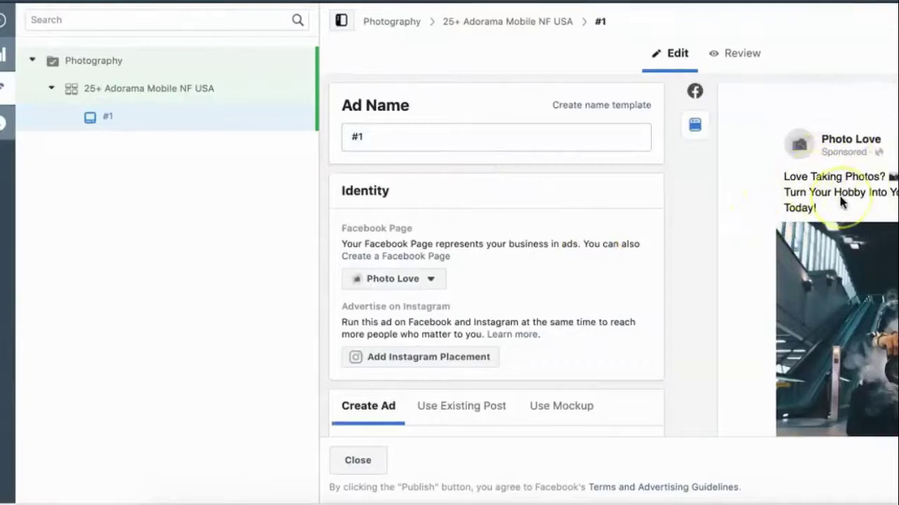
pyautogui.scroll(-3, 842, 202)
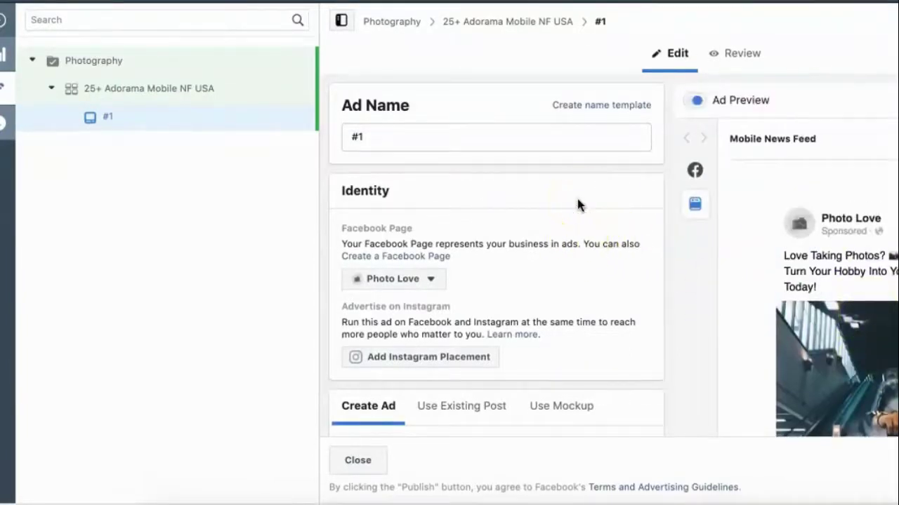
# - Duplicate ad #1 within the 25+ Adorama Mobile NF USA ad set and rename the copy "#2"
pyautogui.click(519, 180)
pyautogui.press('super+d')
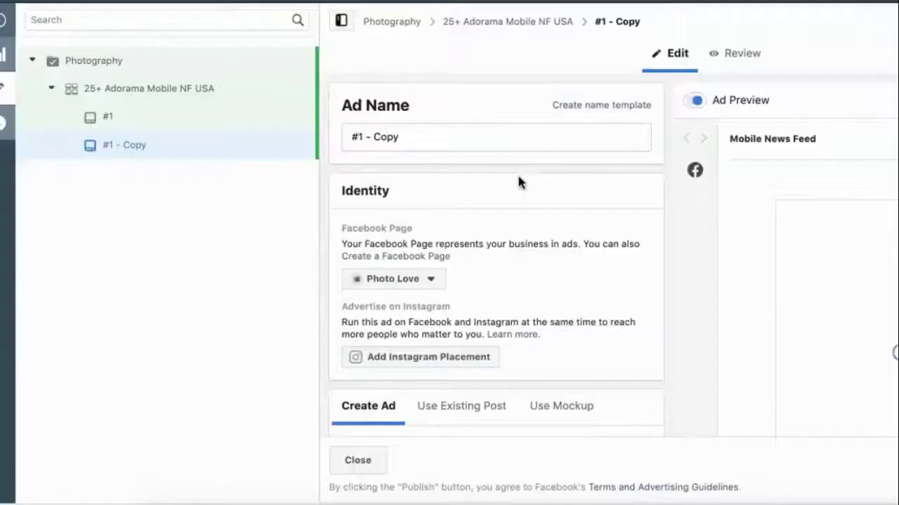
pyautogui.click(475, 148)
pyautogui.tripleClick(475, 149)
pyautogui.write('#2')
# - Replace ad #2's image with pexels2.jpeg and duplicate that ad
pyautogui.scroll(-10, 488, 211)
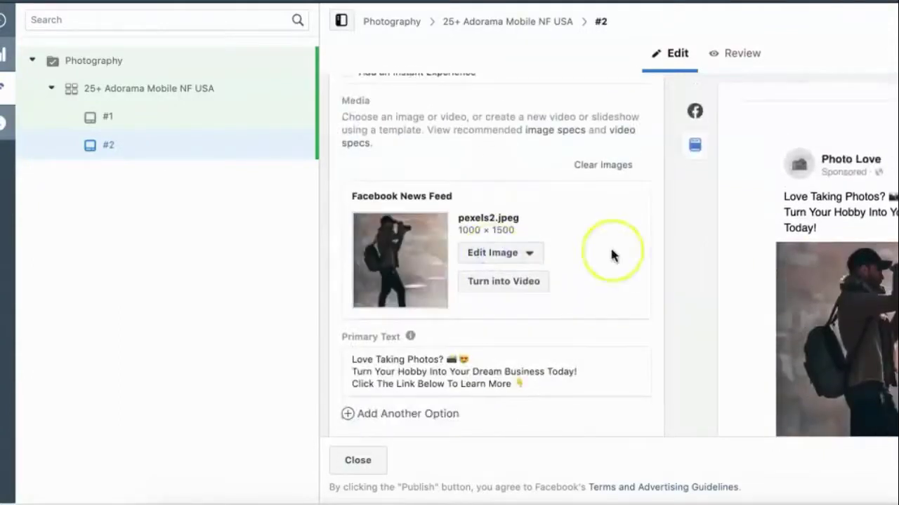
pyautogui.press('super+d')
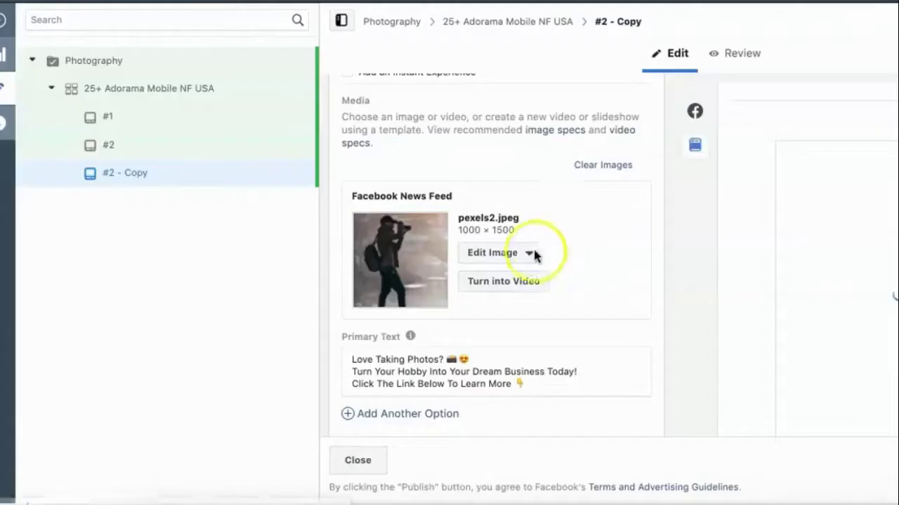
# - Replace the copied ad's image with pexels3.jpeg and rename the ad "#3"
pyautogui.click(529, 253)
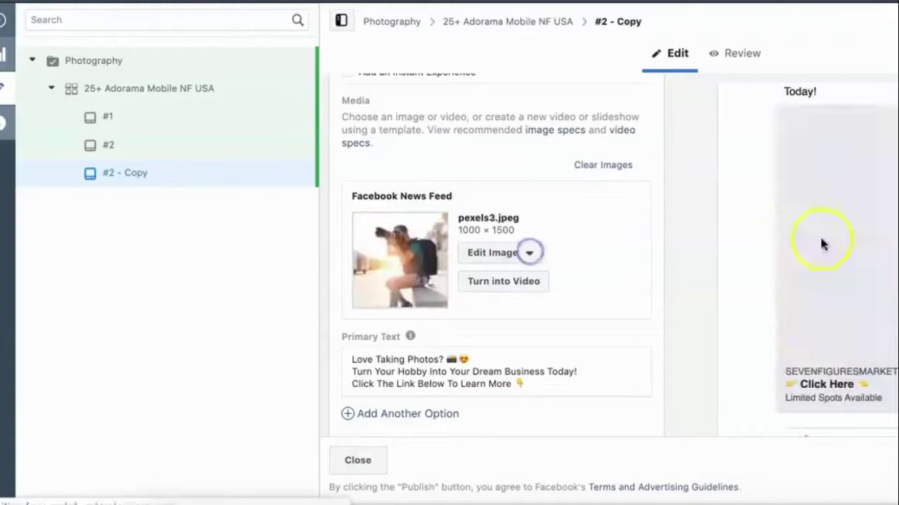
pyautogui.scroll(10, 772, 232)
pyautogui.tripleClick(485, 137)
pyautogui.write('#3')
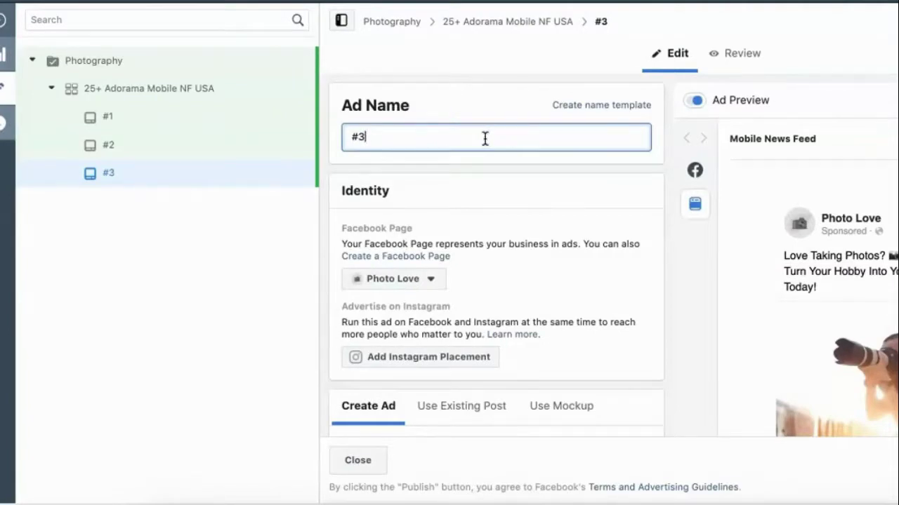
pyautogui.click(385, 105)
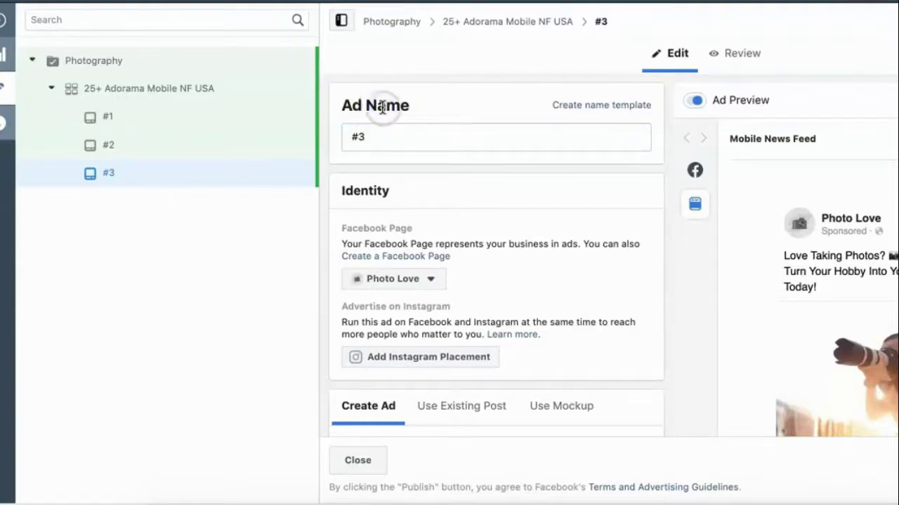
pyautogui.scroll(-10, 381, 106)
pyautogui.scroll(10, 568, 237)
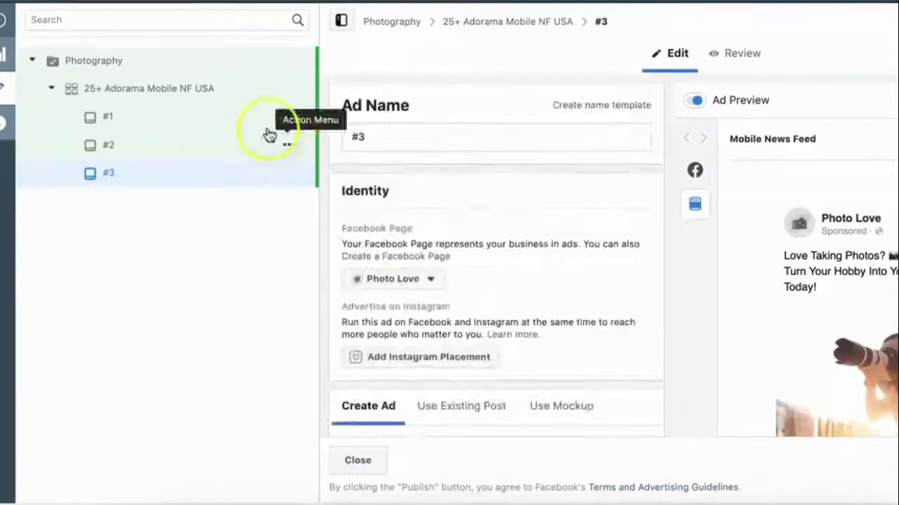
# - Duplicate the 25+ Adorama Mobile NF USA ad set and rename the copy "25+ B&H Photo Mobile NF USA"
pyautogui.click(208, 90)
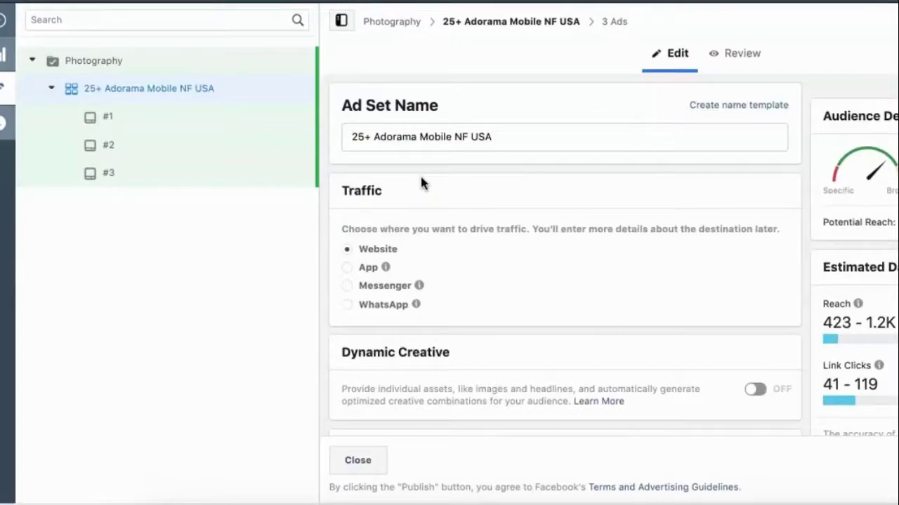
pyautogui.click(447, 195)
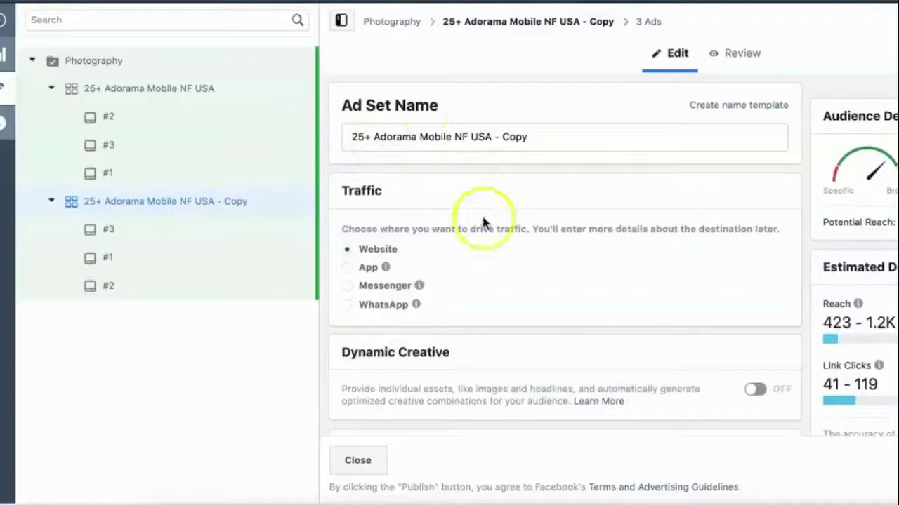
pyautogui.moveTo(493, 136); pyautogui.dragTo(574, 133)
pyautogui.press('BackSpace')
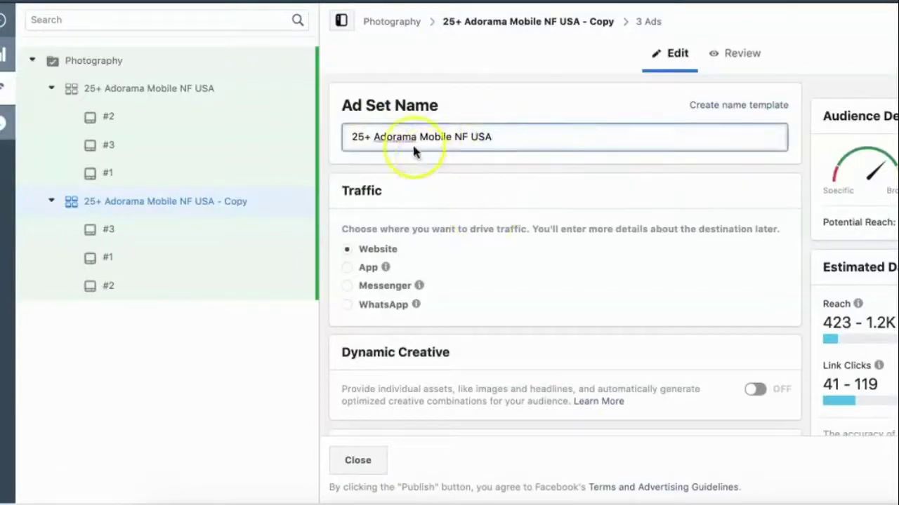
pyautogui.doubleClick(398, 136)
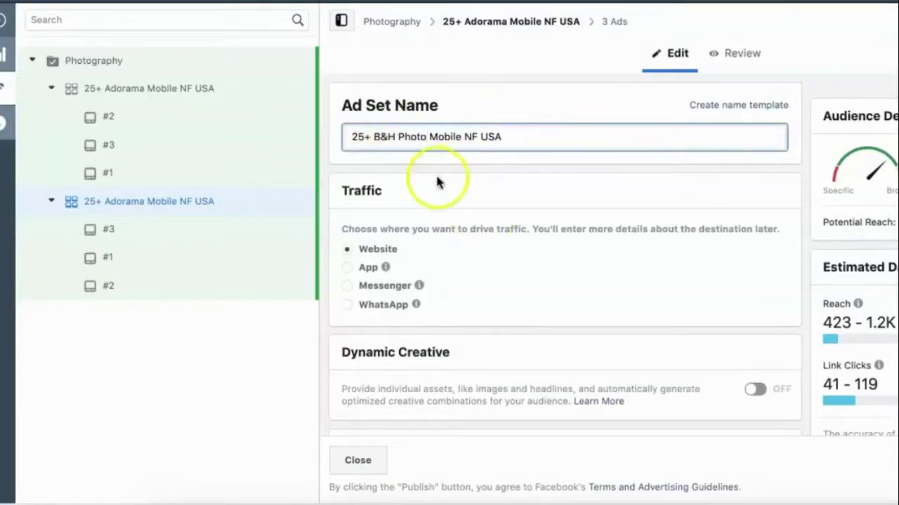
# - Replace the Adorama interest in the new ad set's detailed targeting with B&H Photo Video
pyautogui.scroll(-10, 436, 182)
pyautogui.click(544, 322)
pyautogui.write('b&')
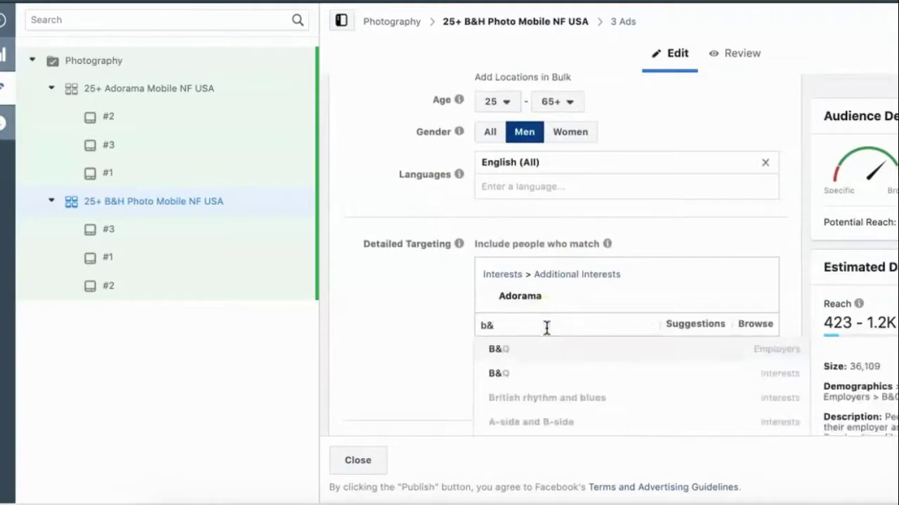
pyautogui.write('H photo')
pyautogui.click(534, 349)
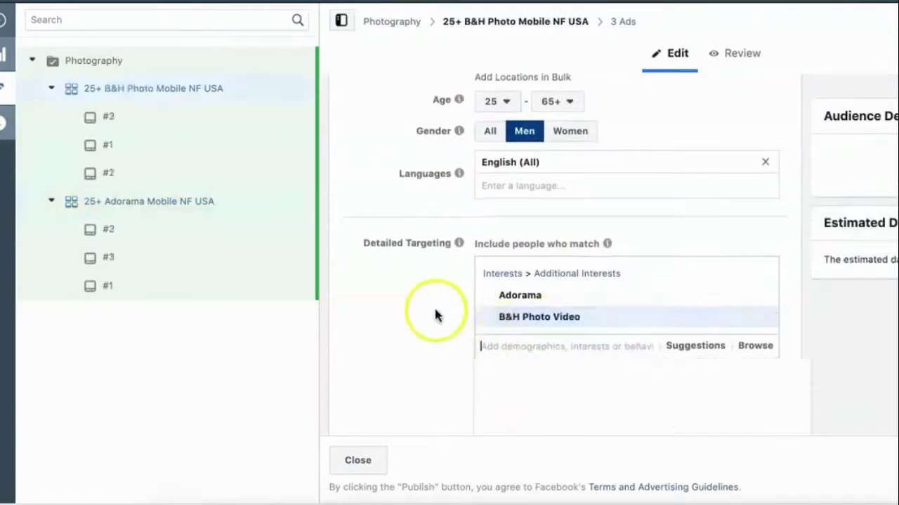
pyautogui.click(752, 296)
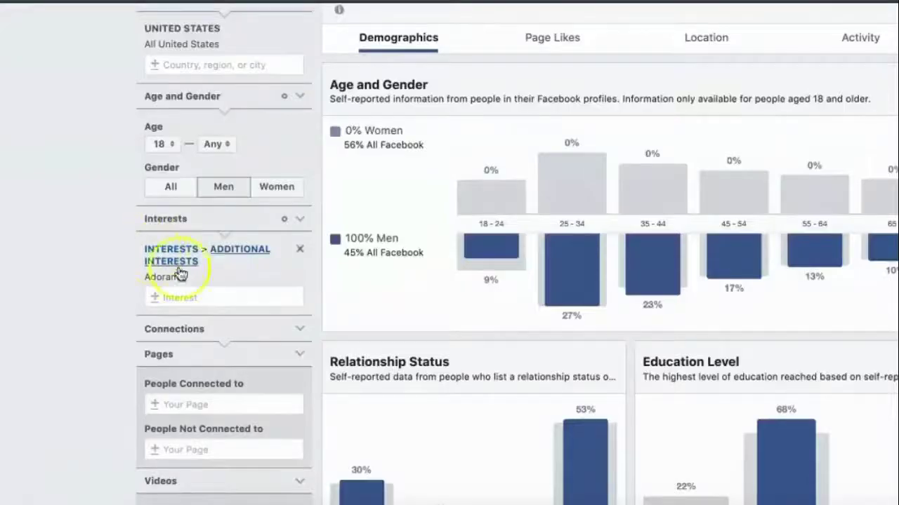
# - Switch to Audience Insights and check the gender split for the B&H Photo Video interest, with all genders included and Adorama removed
pyautogui.click(147, 194)
pyautogui.click(283, 218)
pyautogui.click(227, 254)
pyautogui.write('b&h')
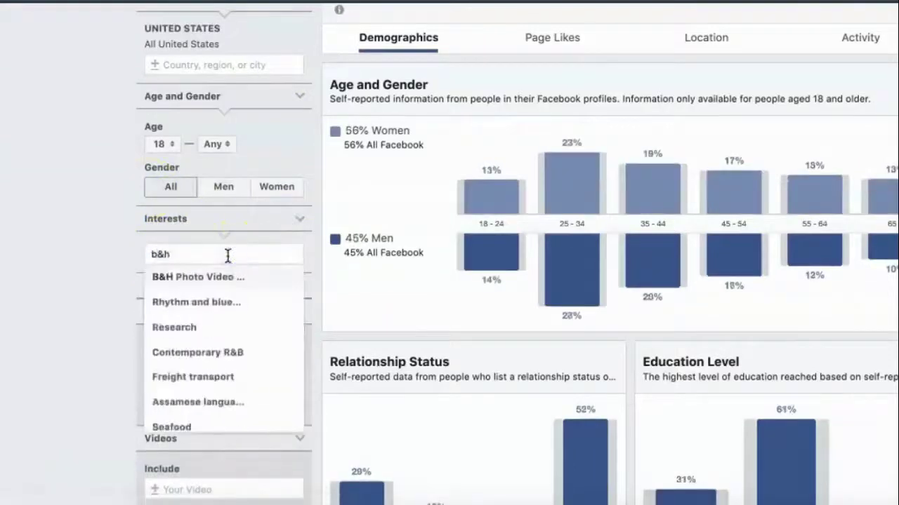
pyautogui.click(198, 277)
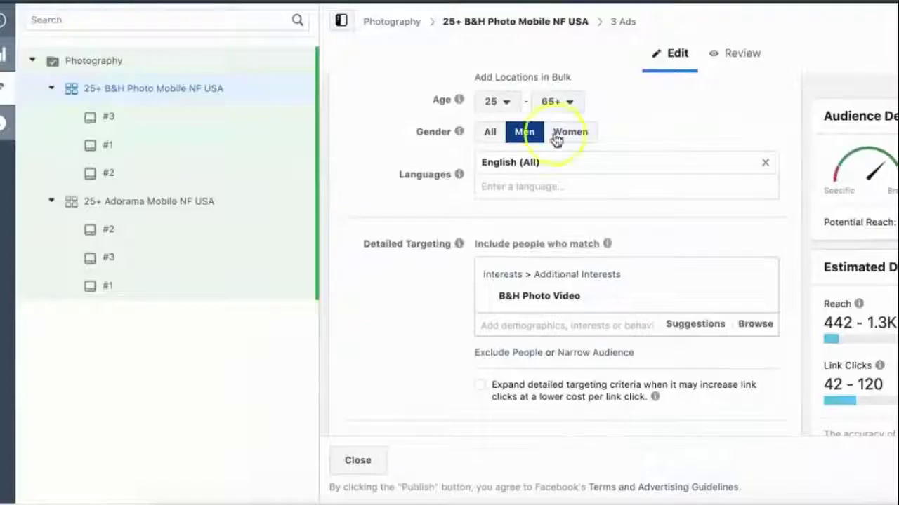
# - Switch to the Google Docs campaign notes and review the interest ideas under Targeting
pyautogui.scroll(-5, 424, 227)
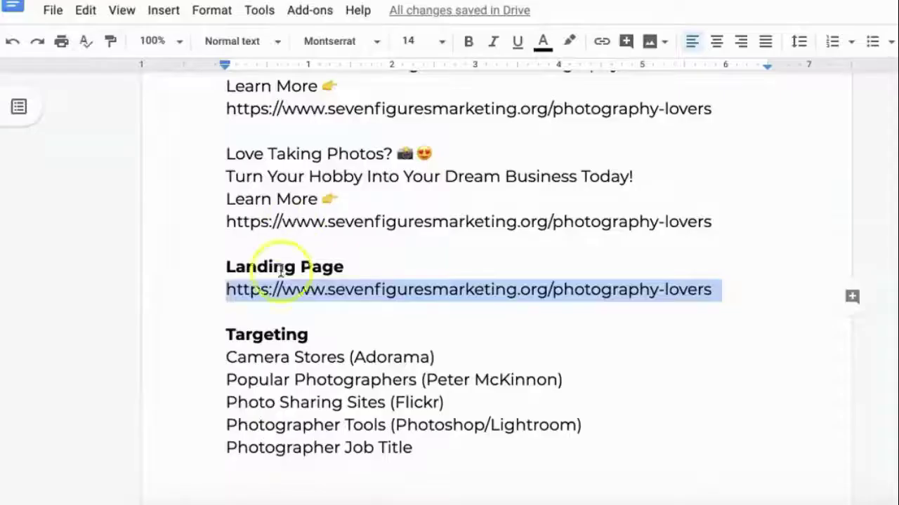
pyautogui.scroll(-2, 280, 242)
pyautogui.click(315, 369)
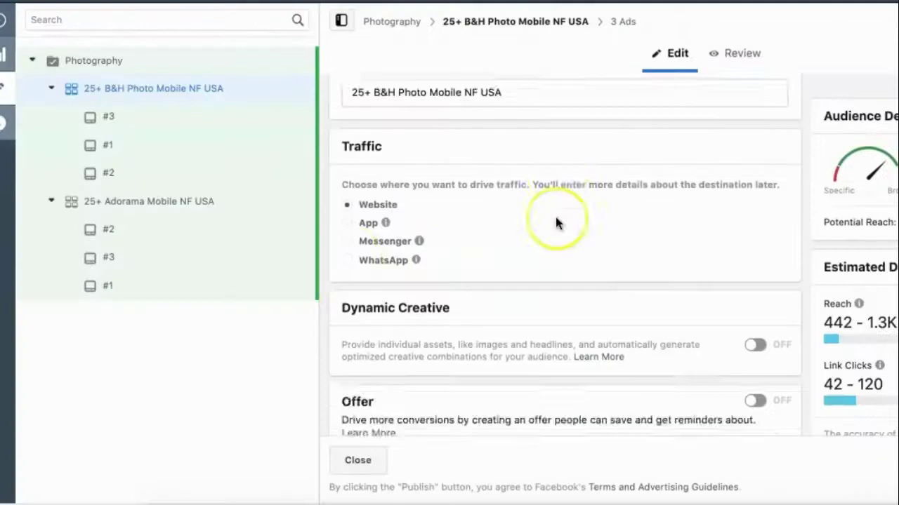
# - Back in Facebook Ads Manager, search the B&H Photo ad set's detailed targeting for "pete" and clear the search
pyautogui.scroll(-5, 554, 217)
pyautogui.click(553, 227)
pyautogui.write('pete')
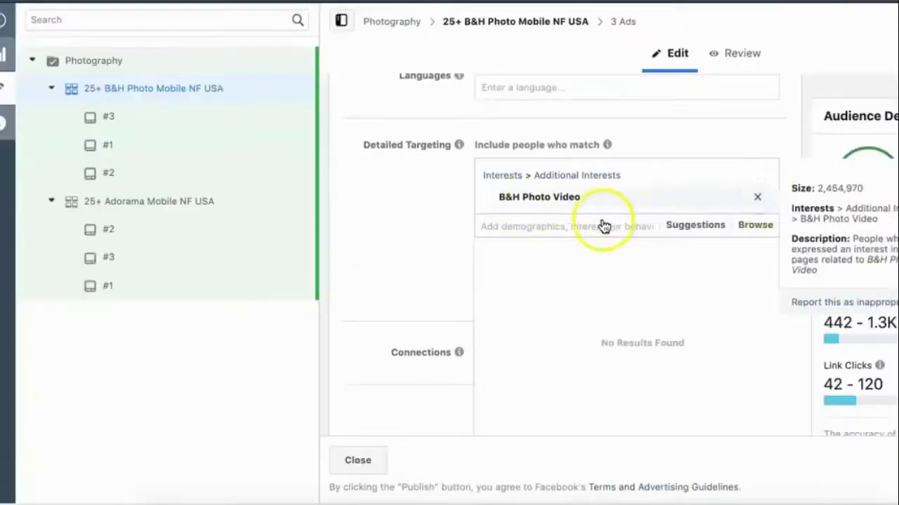
pyautogui.press('BackSpace')
# - Replace the B&H Photo Video interest in the ad set's detailed targeting with Flickr
pyautogui.write('flickr')
pyautogui.click(538, 197)
pyautogui.click(692, 228)
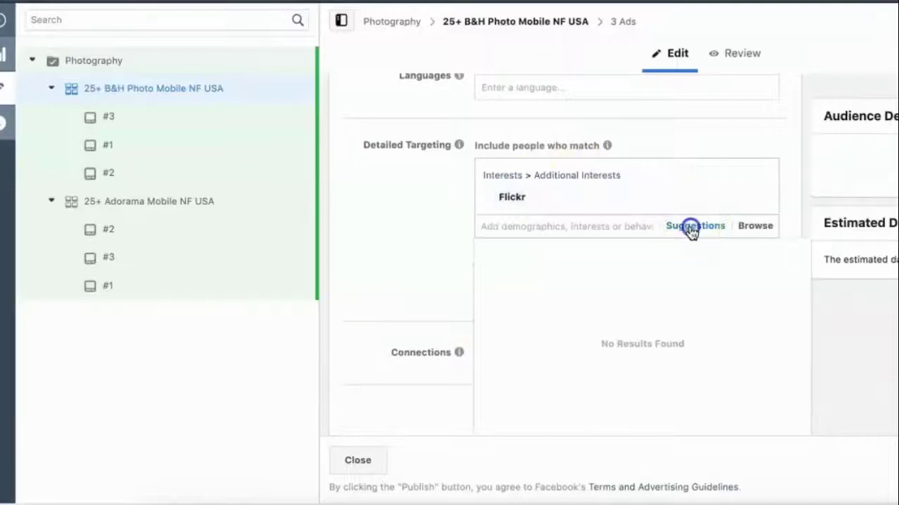
pyautogui.click(591, 225)
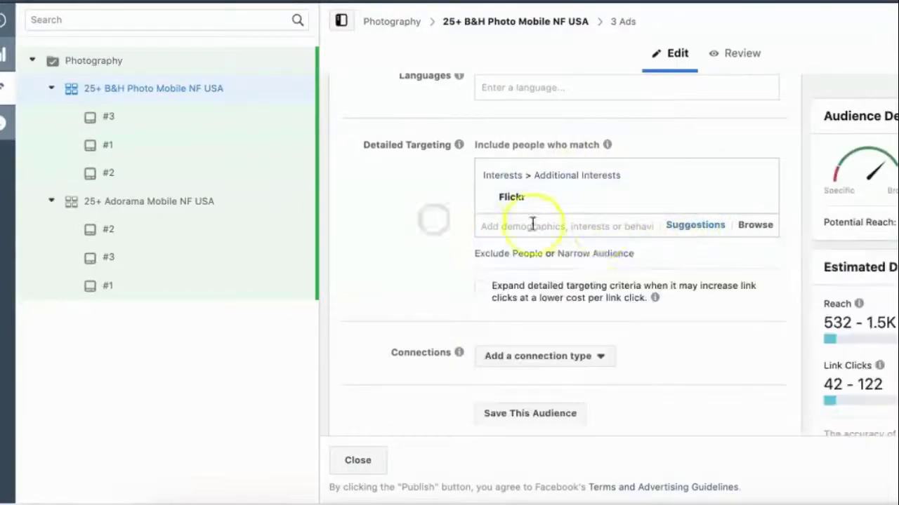
# - Narrow the ad set's audience so that people must also match the Adobe Photoshop interest
pyautogui.click(595, 254)
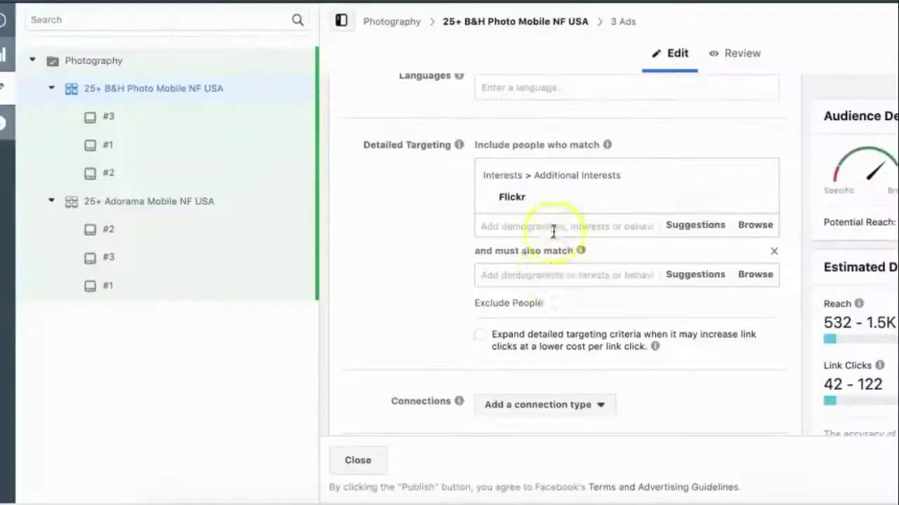
pyautogui.click(547, 273)
pyautogui.write('photoshop')
pyautogui.press('Return')
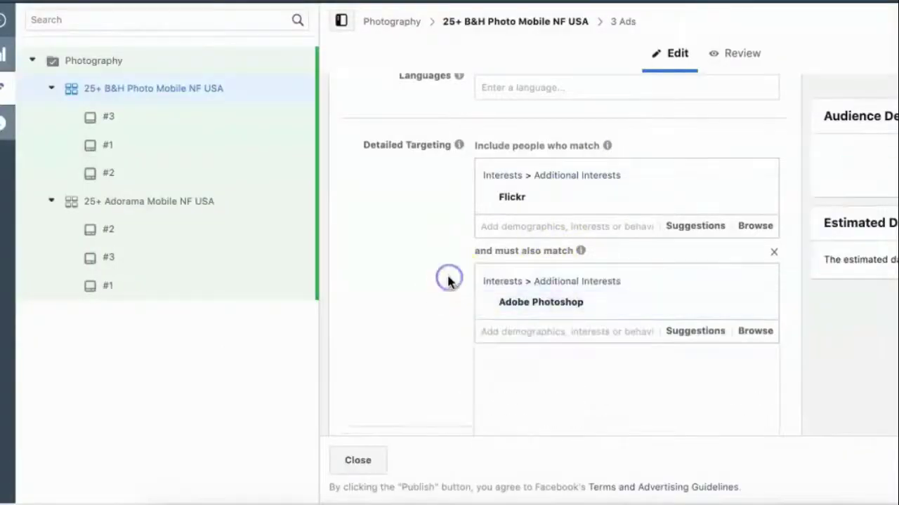